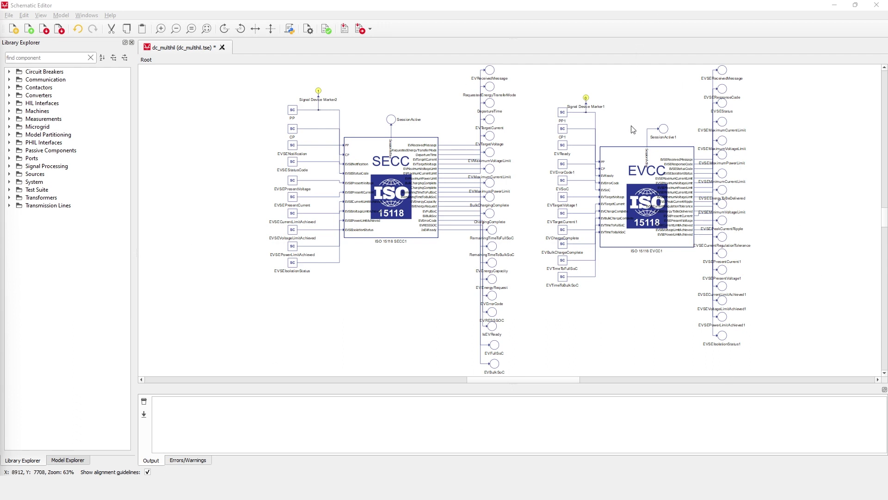
Step: Click through the EVCC1, SECC1 and Signal Device Marker2 blocks, leaving nothing selected
{"action": "left_click", "coordinate": [652, 193]}
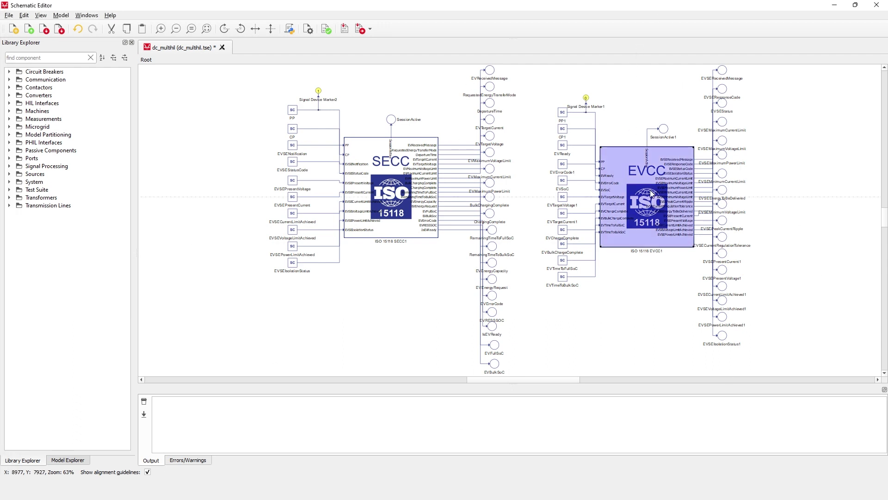
{"action": "left_click", "coordinate": [394, 171]}
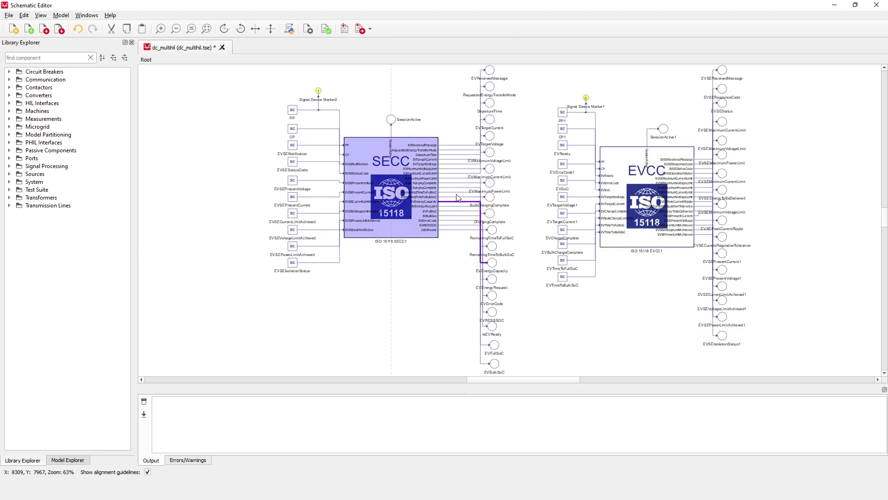
{"action": "left_click", "coordinate": [214, 178]}
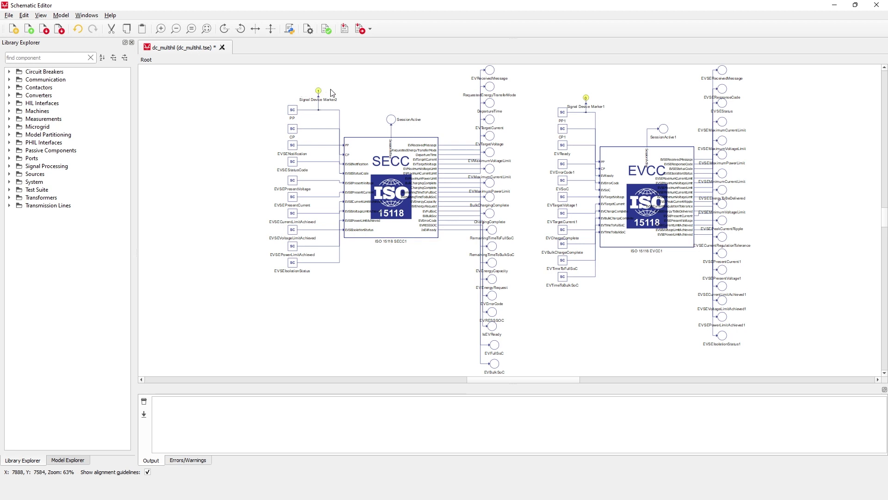
{"action": "left_click", "coordinate": [319, 92]}
{"action": "left_click", "coordinate": [586, 98]}
{"action": "left_click", "coordinate": [531, 94]}
Step: In the SECC1 properties, set Supported payment options to Contract
{"action": "double_click", "coordinate": [393, 185]}
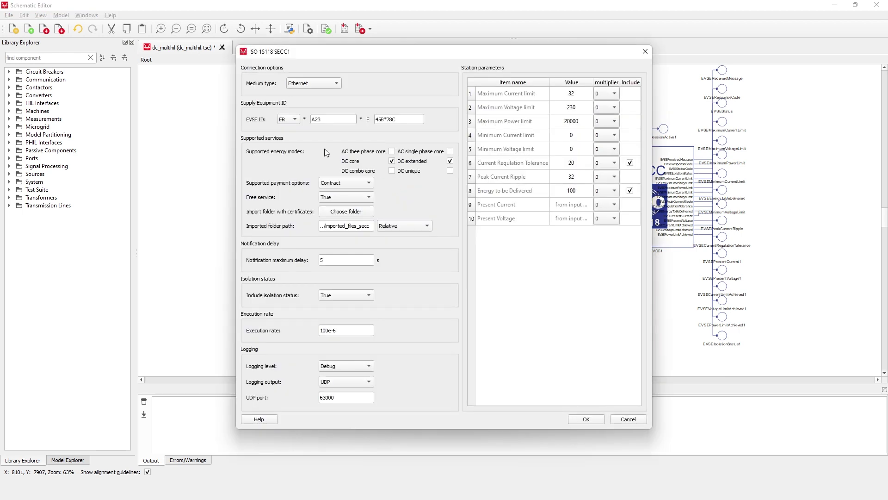
{"action": "left_click", "coordinate": [347, 183]}
{"action": "left_click", "coordinate": [347, 184]}
{"action": "left_click", "coordinate": [346, 194]}
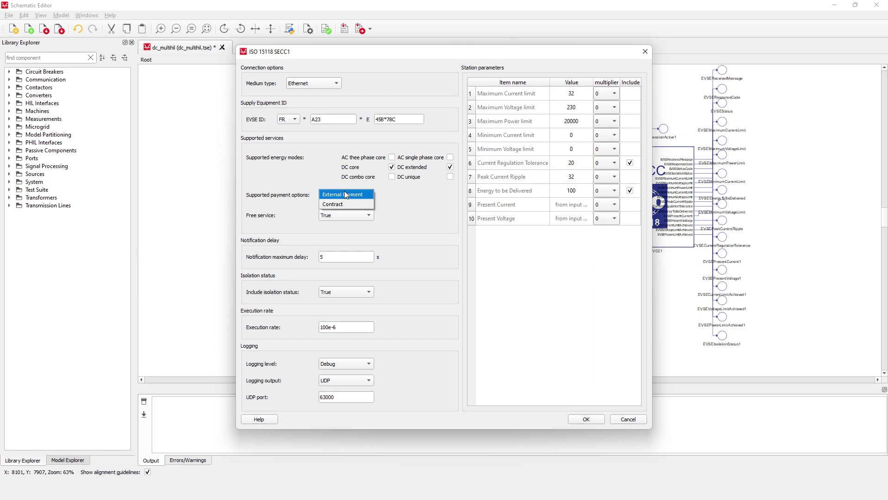
{"action": "left_click", "coordinate": [346, 205]}
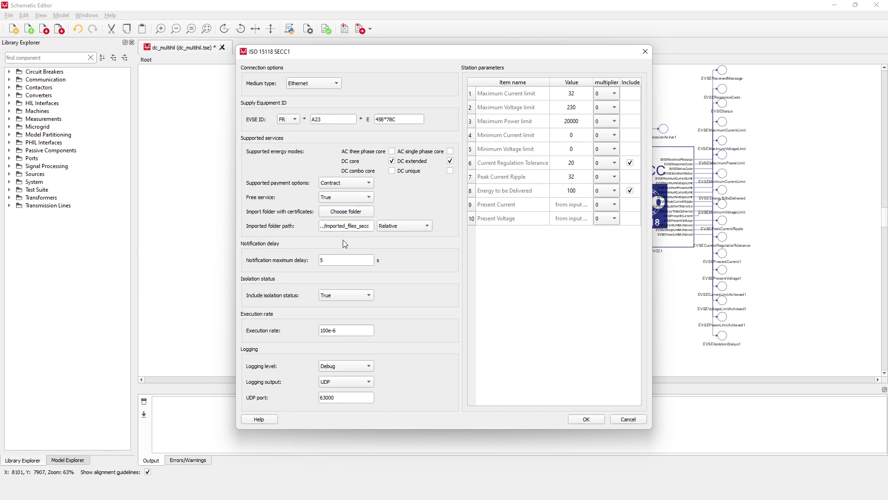
Step: Choose imported_files_secc in iso_15118_multihil as SECC1's certificate import folder
{"action": "left_click", "coordinate": [342, 214]}
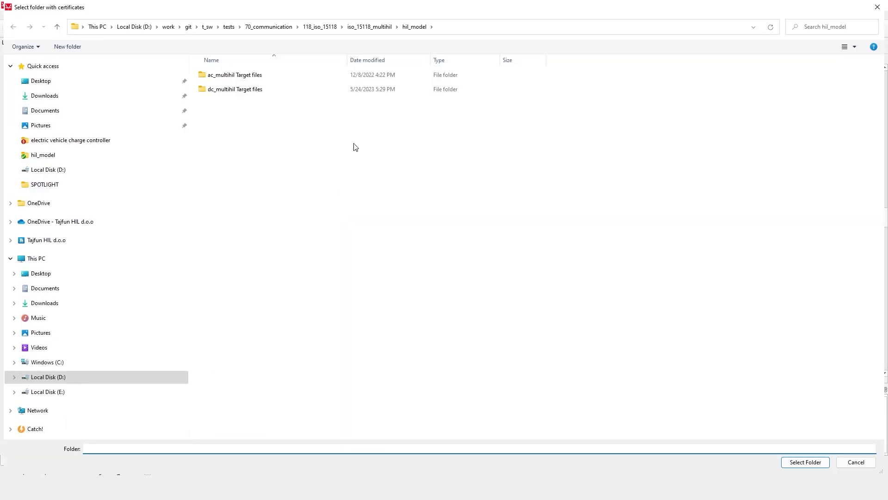
{"action": "left_click", "coordinate": [368, 27]}
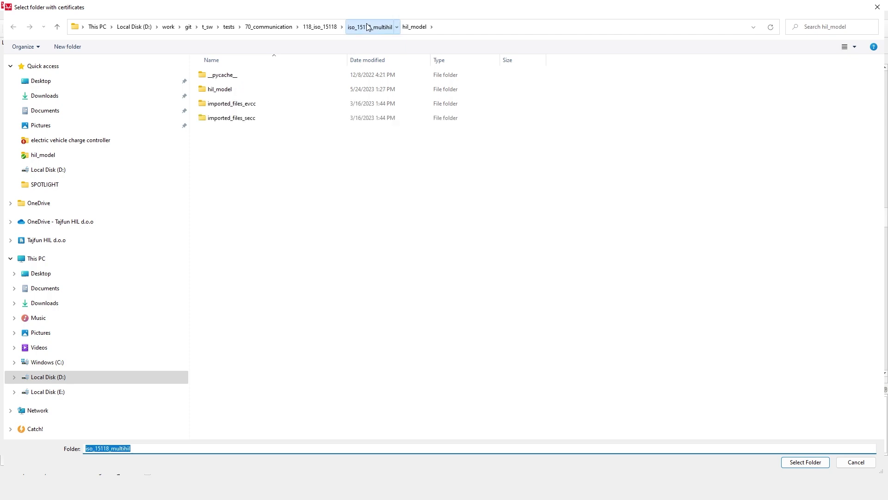
{"action": "double_click", "coordinate": [254, 119]}
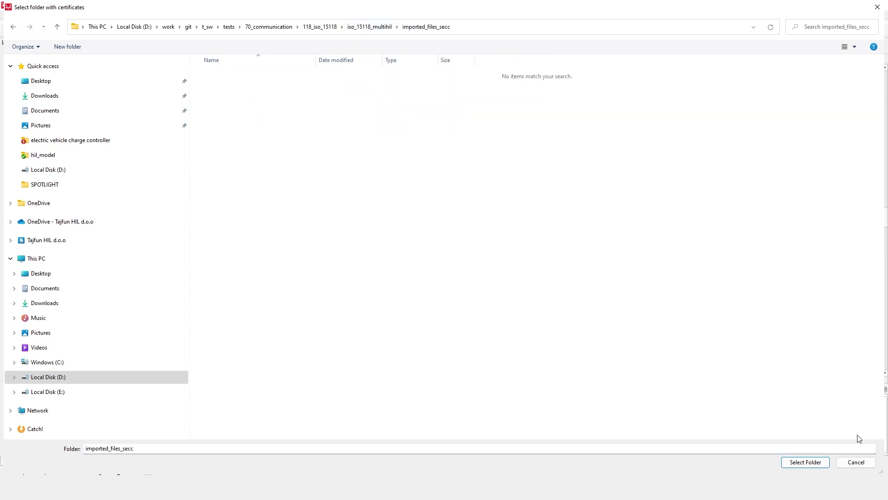
{"action": "left_click", "coordinate": [830, 461]}
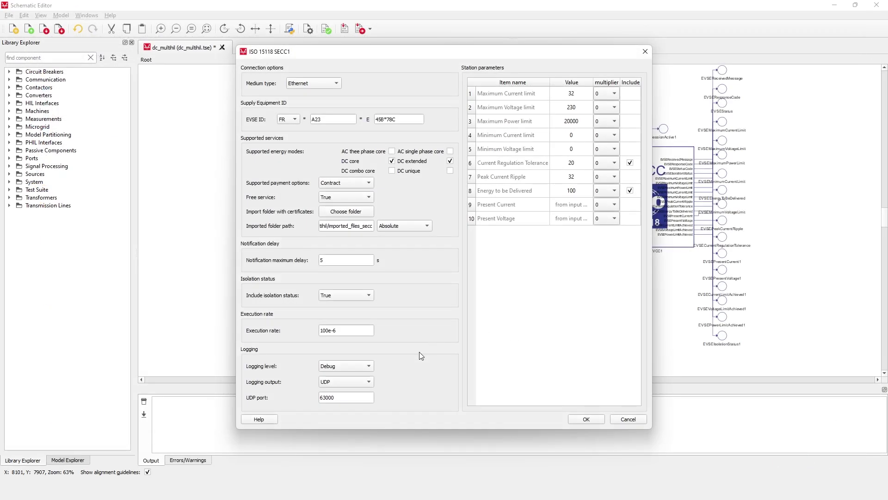
{"action": "left_click", "coordinate": [416, 438]}
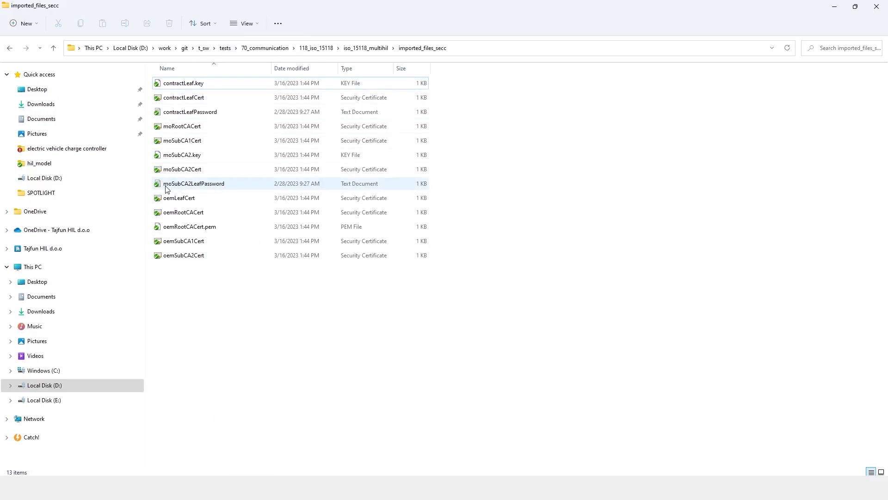
{"action": "left_click_drag", "start_coordinate": [145, 199], "coordinate": [40, 199]}
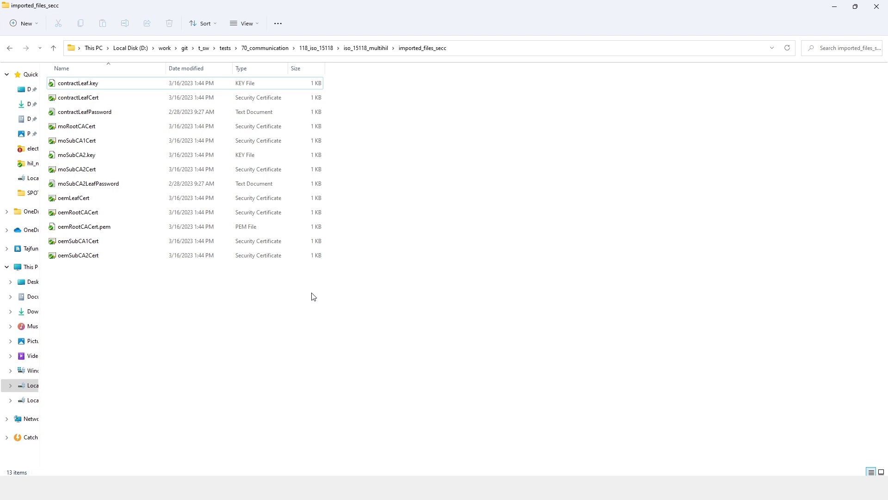
{"action": "left_click", "coordinate": [837, 6]}
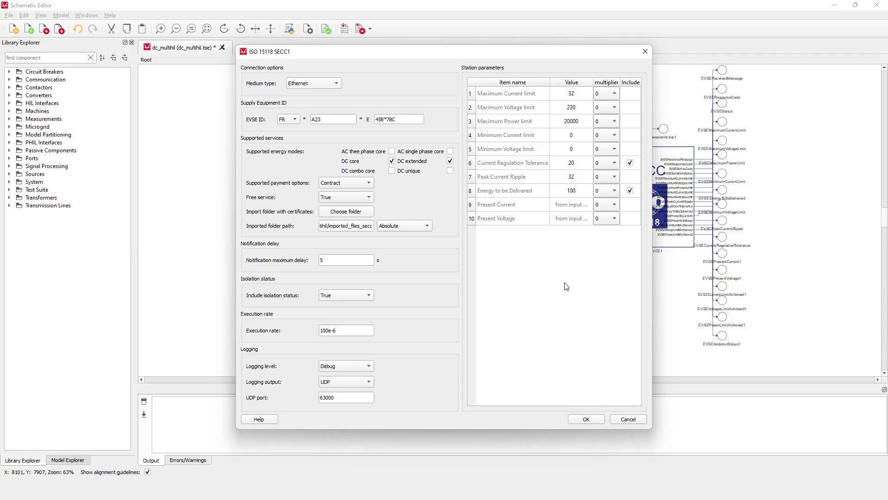
Step: Switch the folder path type to Relative and back to Absolute, then confirm SECC1 with OK
{"action": "left_click", "coordinate": [414, 223]}
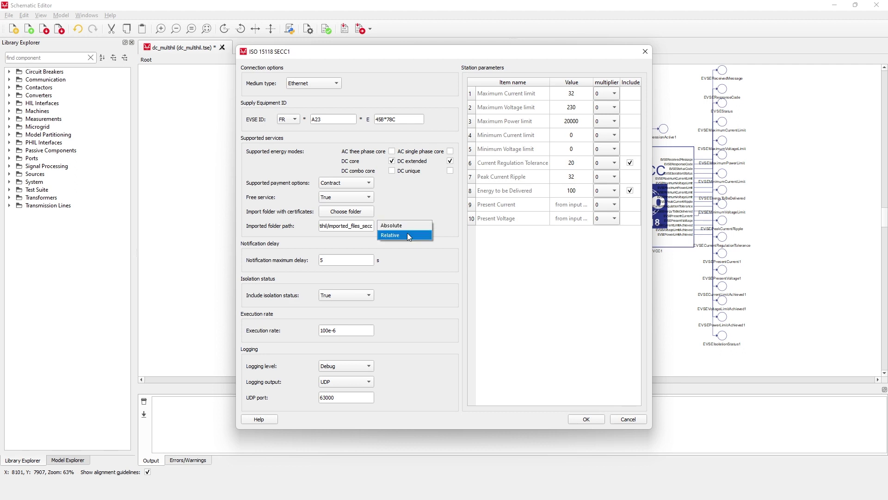
{"action": "left_click", "coordinate": [406, 225]}
{"action": "left_click", "coordinate": [405, 217]}
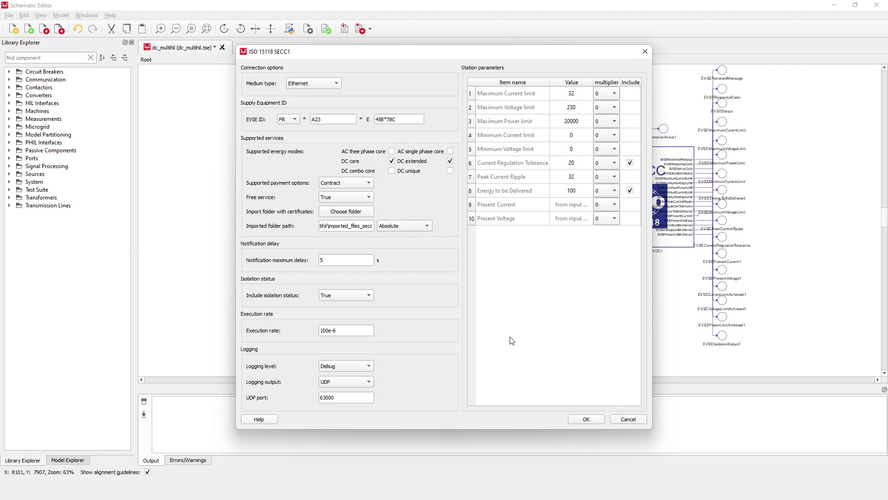
{"action": "left_click", "coordinate": [585, 420]}
{"action": "left_click", "coordinate": [402, 337]}
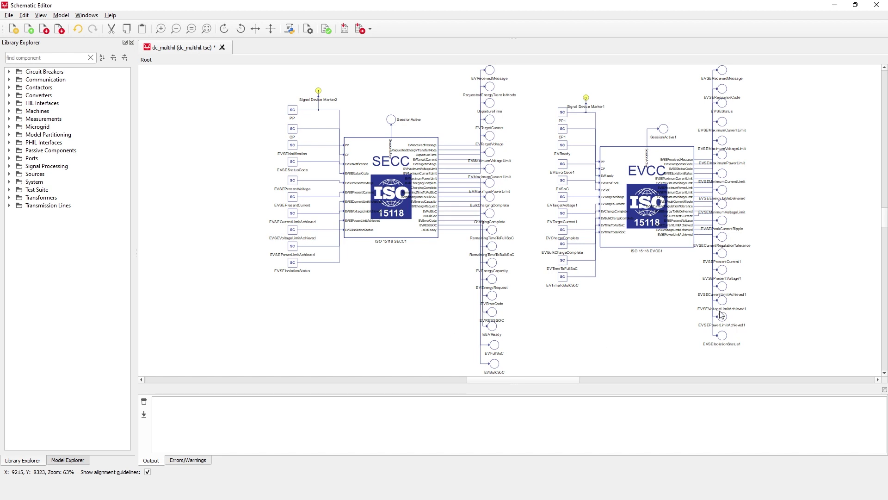
Step: In the EVCC1 properties, set Connection type to Secured connection
{"action": "double_click", "coordinate": [659, 183]}
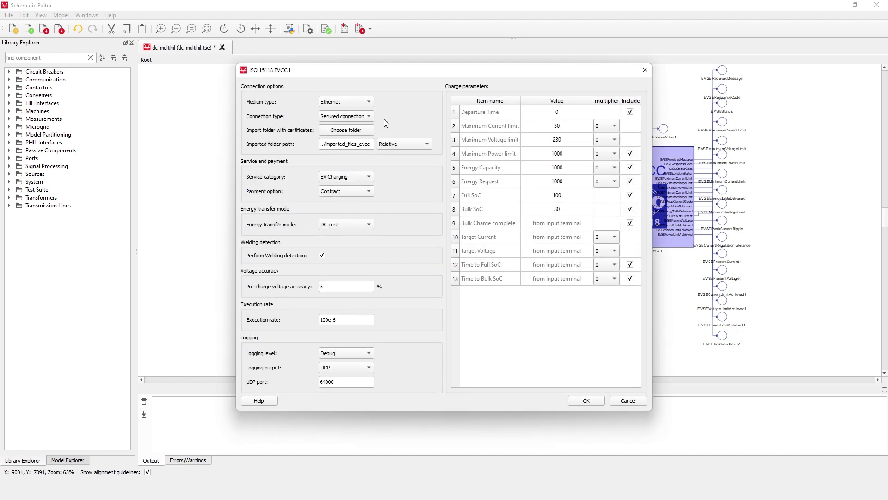
{"action": "left_click", "coordinate": [351, 116]}
{"action": "left_click", "coordinate": [349, 106]}
{"action": "left_click", "coordinate": [345, 115]}
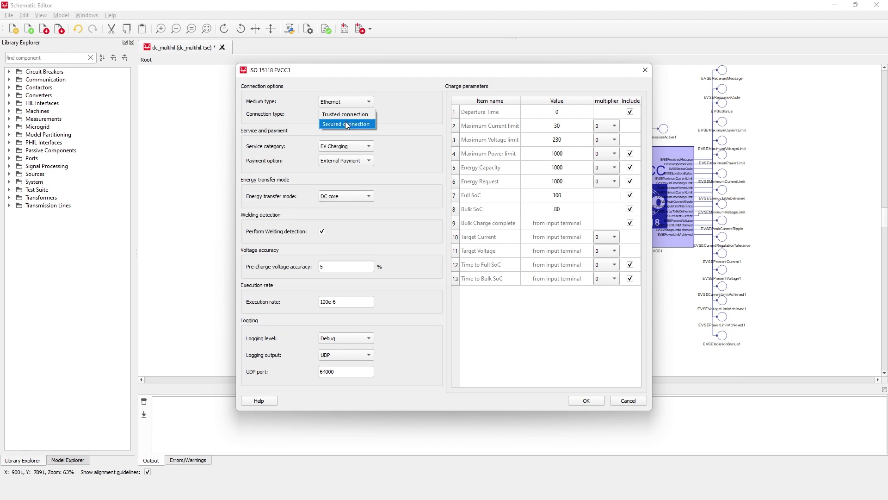
{"action": "left_click", "coordinate": [345, 125]}
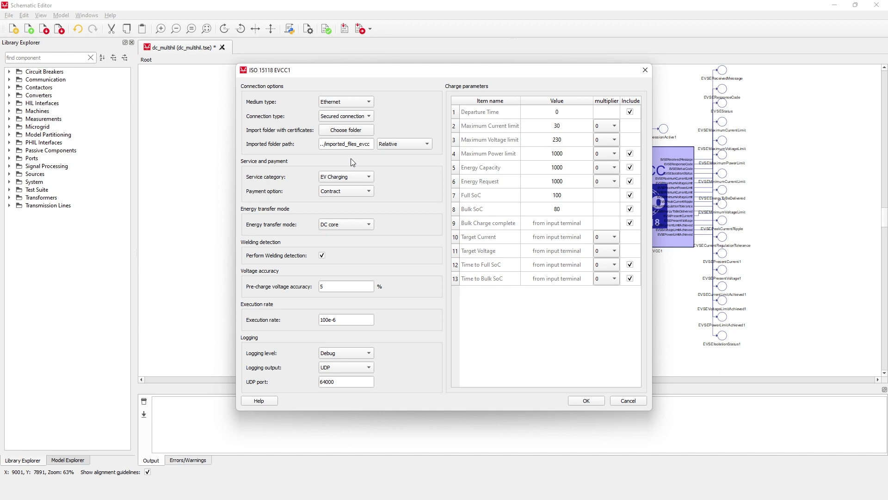
Step: Choose imported_files_evcc in iso_15118_multihil as EVCC1's certificate folder
{"action": "left_click", "coordinate": [347, 133]}
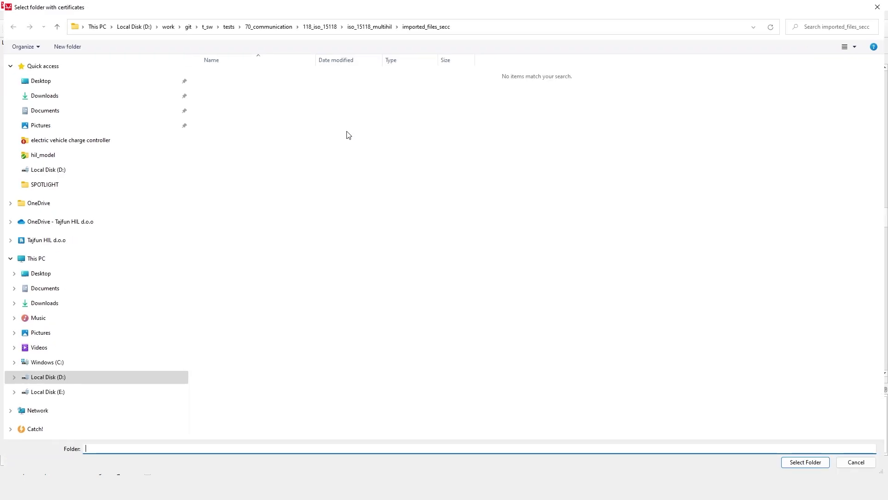
{"action": "left_click", "coordinate": [375, 28]}
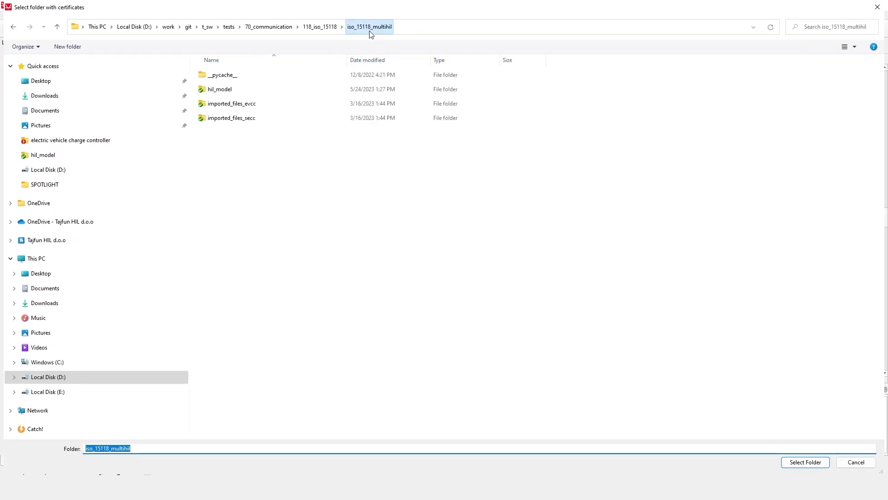
{"action": "left_click", "coordinate": [257, 102]}
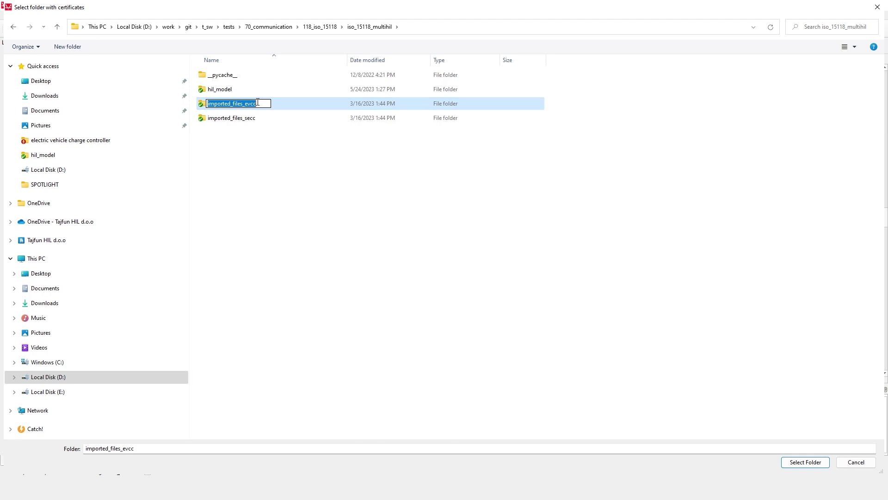
{"action": "double_click", "coordinate": [274, 108]}
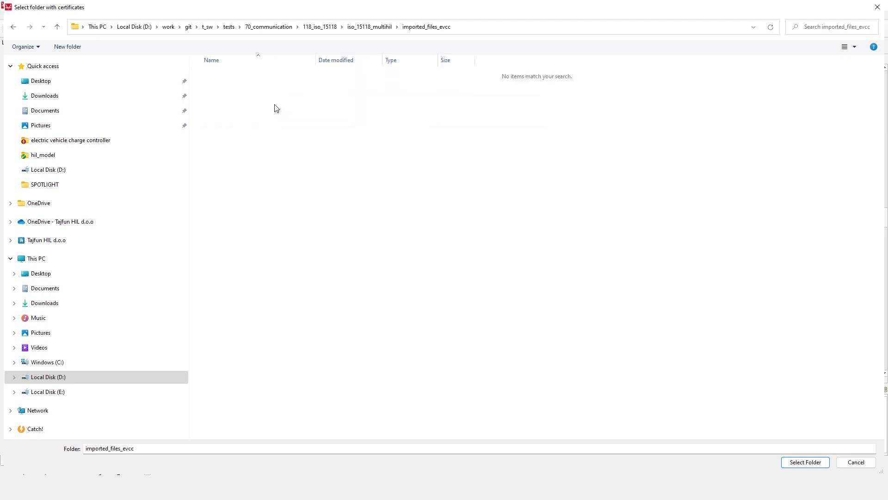
{"action": "left_click", "coordinate": [807, 463]}
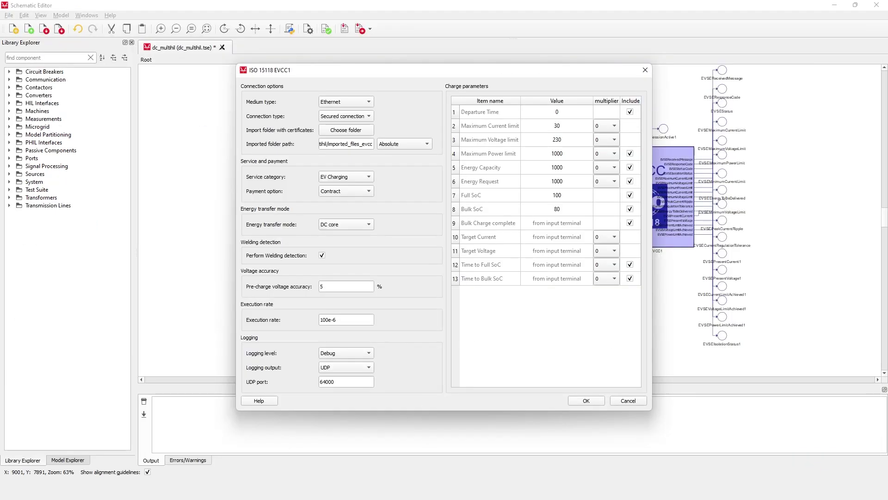
Step: Check the two v2g certificate files in imported_files_evcc in Explorer, then minimize it
{"action": "key", "text": "alt+Tab"}
{"action": "left_click", "coordinate": [357, 50]}
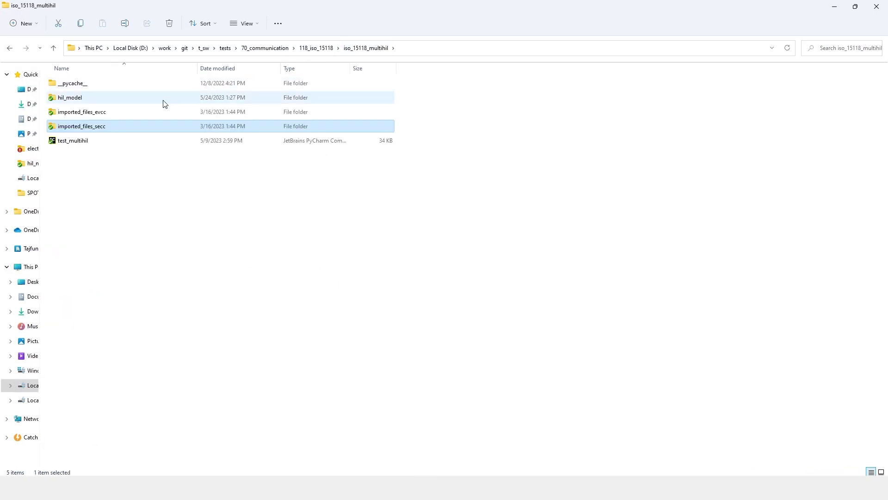
{"action": "double_click", "coordinate": [135, 111]}
{"action": "left_click_drag", "start_coordinate": [146, 156], "coordinate": [89, 87]}
{"action": "left_click", "coordinate": [407, 178]}
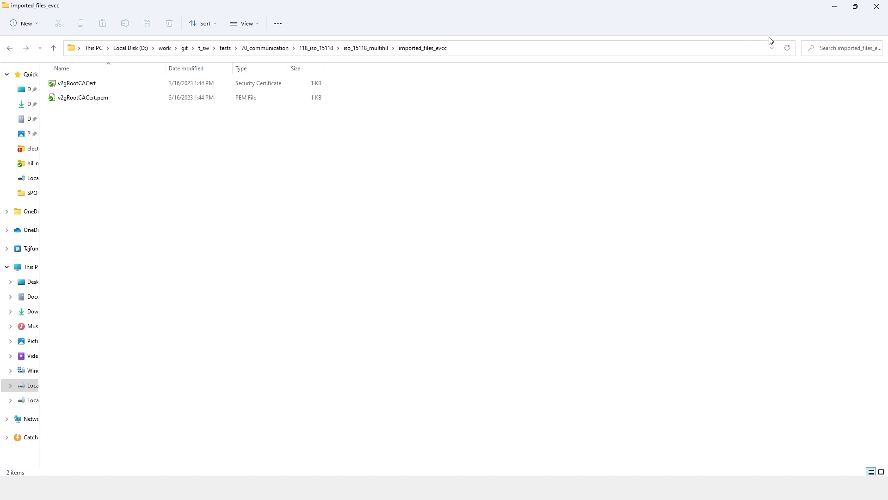
{"action": "left_click", "coordinate": [834, 7]}
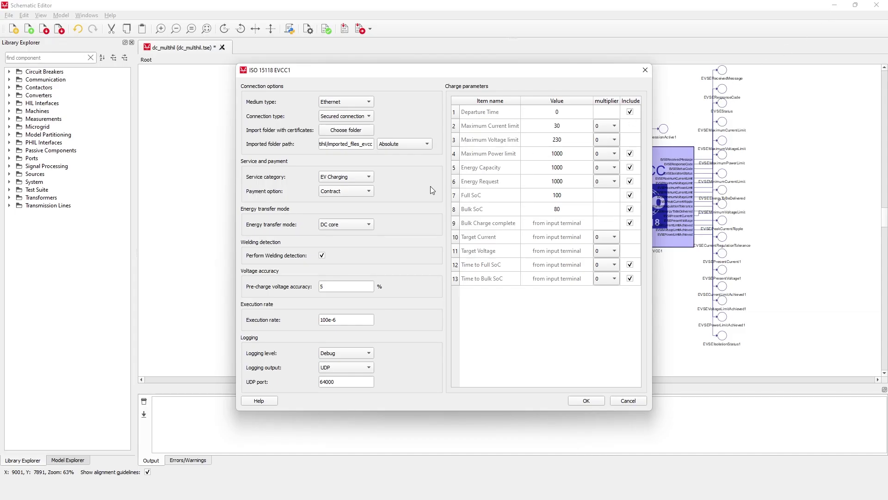
Step: Keep Contract as the EVCC1 payment option
{"action": "left_click", "coordinate": [348, 191]}
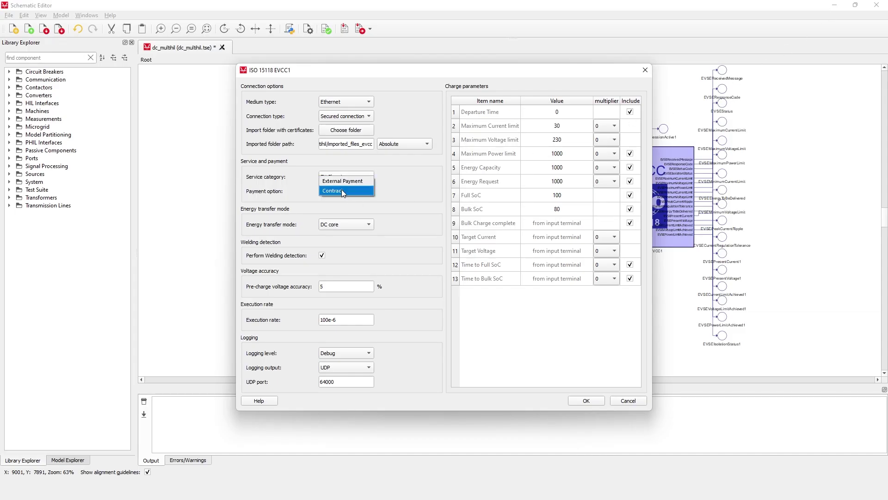
{"action": "left_click", "coordinate": [343, 191]}
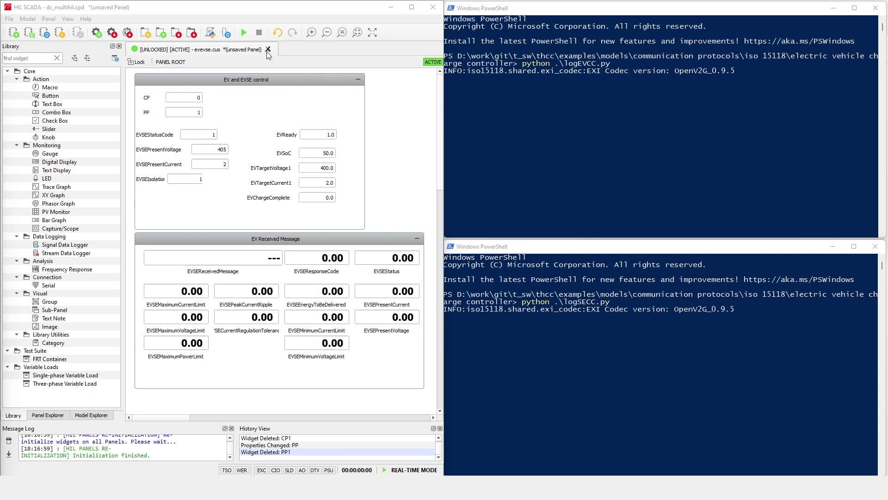
Step: Start the simulation, set CP to 1 for a charging session, stop it, and maximize the EVCC log
{"action": "left_click", "coordinate": [244, 32]}
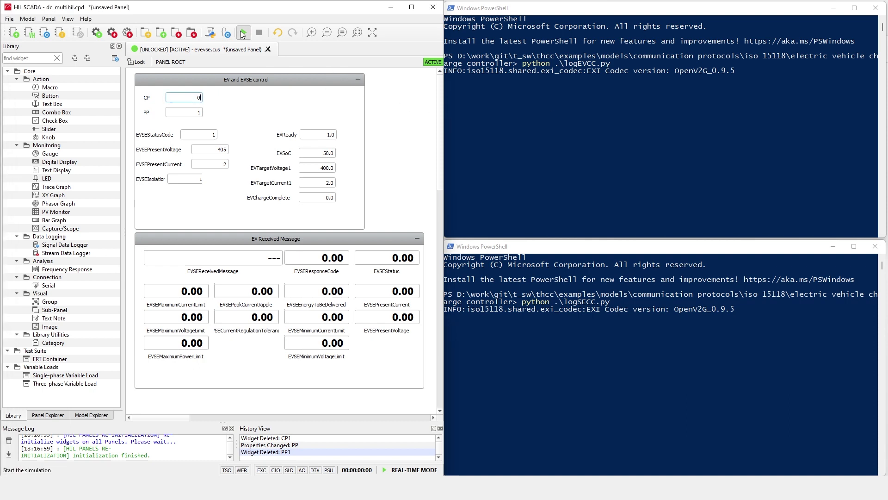
{"action": "double_click", "coordinate": [199, 98]}
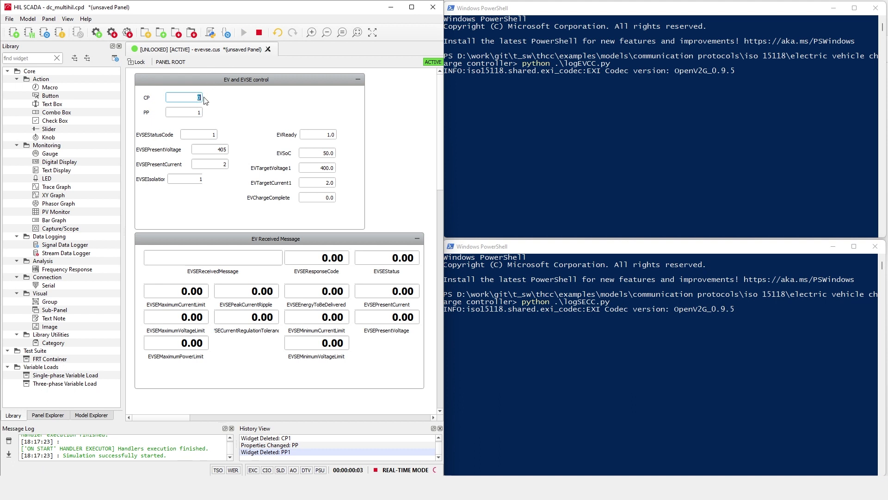
{"action": "type", "text": "1"}
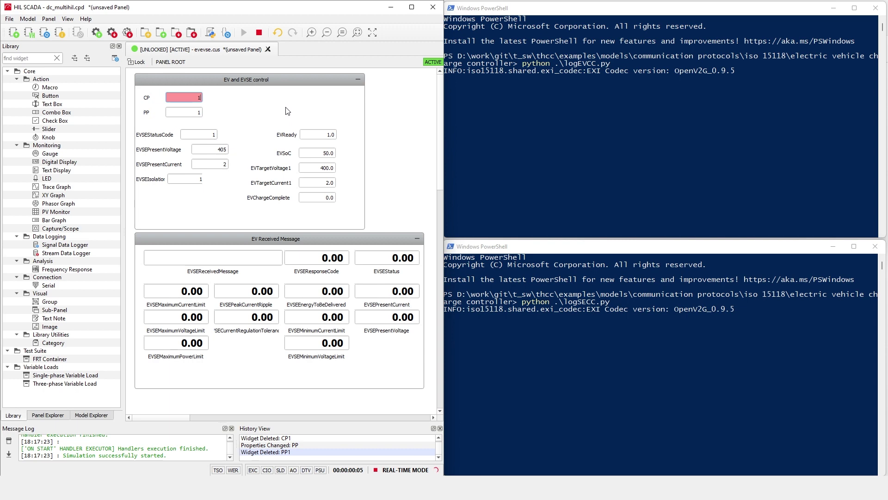
{"action": "key", "text": "Return"}
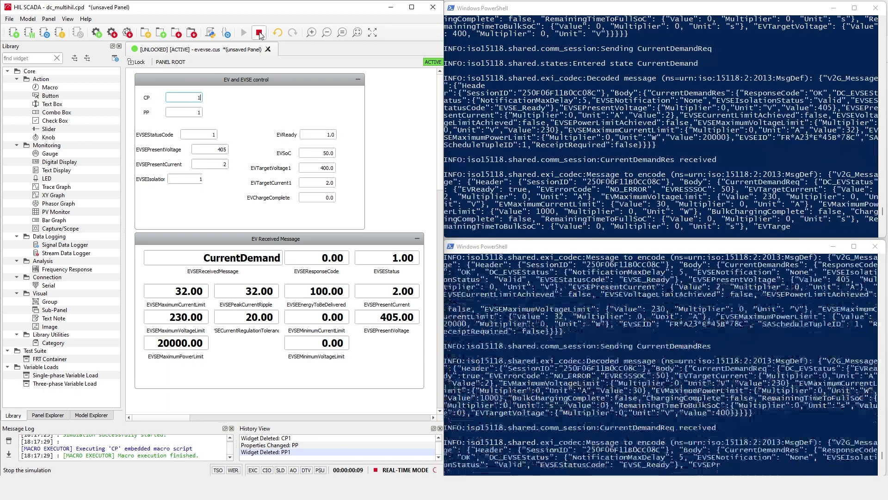
{"action": "left_click", "coordinate": [260, 34]}
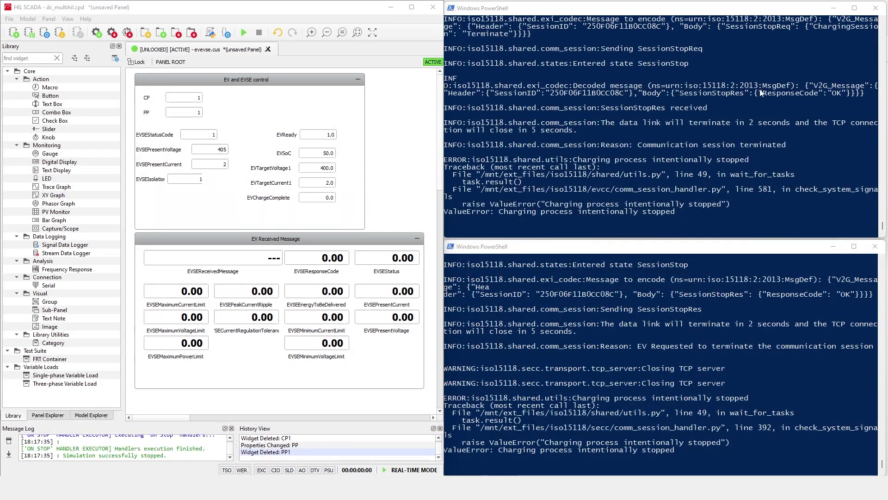
{"action": "left_click", "coordinate": [858, 9]}
{"action": "left_click", "coordinate": [856, 8]}
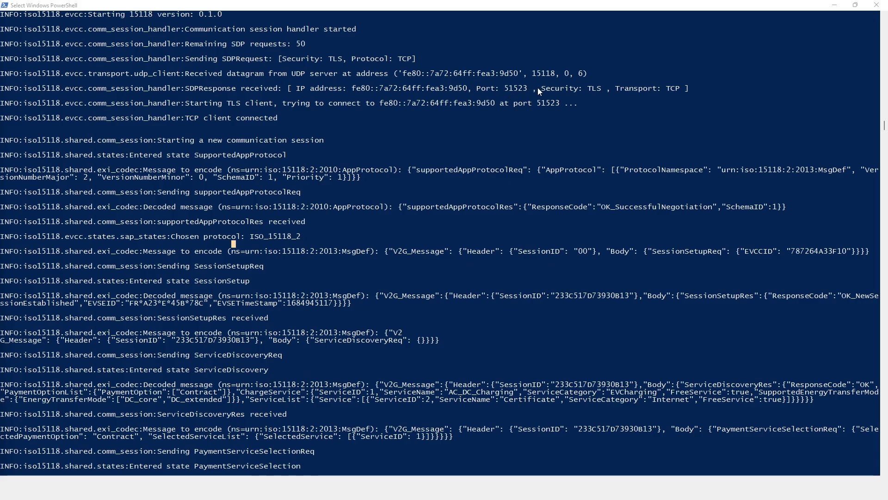
Step: Highlight the Security: TLS response and Starting TLS client messages in the EVCC log
{"action": "left_click_drag", "start_coordinate": [535, 90], "coordinate": [613, 88]}
{"action": "right_click", "coordinate": [612, 88]}
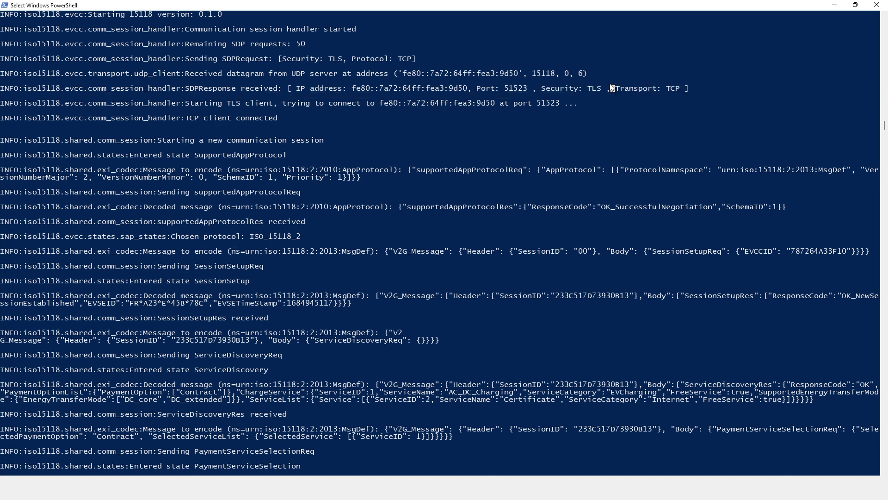
{"action": "left_click", "coordinate": [613, 88]}
{"action": "left_click_drag", "start_coordinate": [168, 102], "coordinate": [186, 104]}
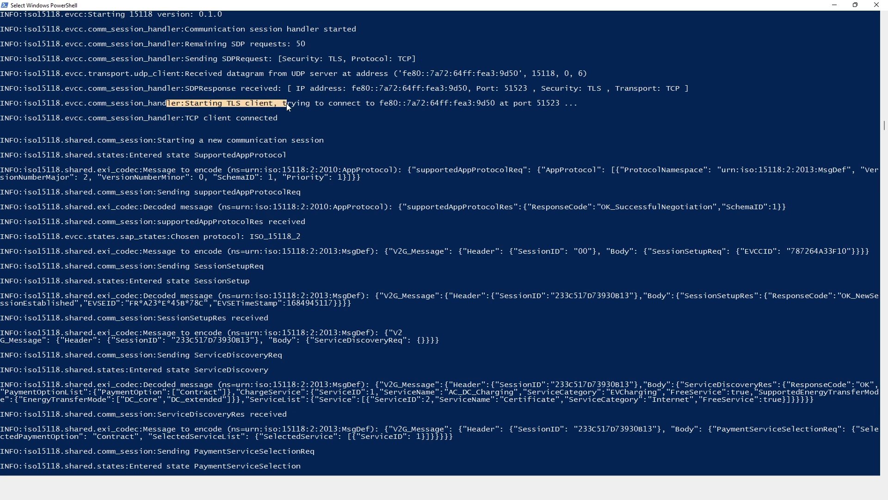
{"action": "left_click_drag", "start_coordinate": [286, 103], "coordinate": [302, 104]}
{"action": "right_click", "coordinate": [302, 104]}
{"action": "left_click", "coordinate": [302, 103]}
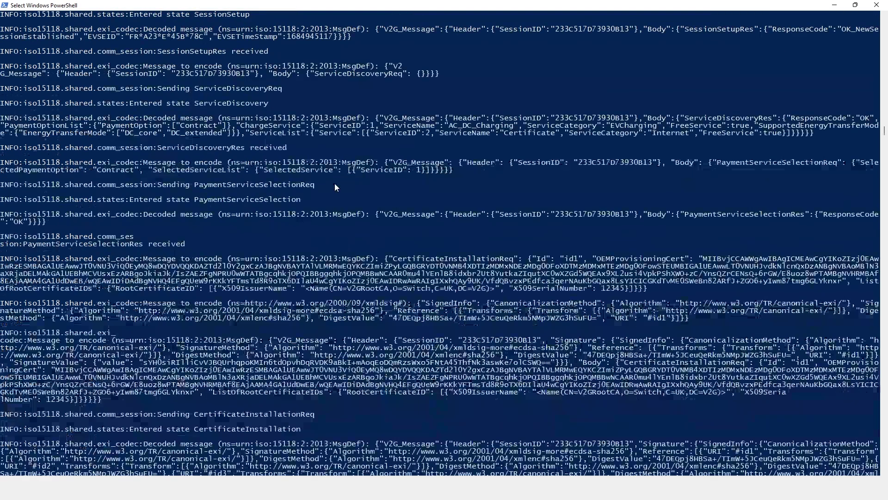
Step: Highlight PaymentServiceSelection, then scroll down and mark the certificate installation log rows
{"action": "left_click_drag", "start_coordinate": [308, 199], "coordinate": [213, 198]}
{"action": "right_click", "coordinate": [196, 201]}
{"action": "left_click", "coordinate": [196, 201]}
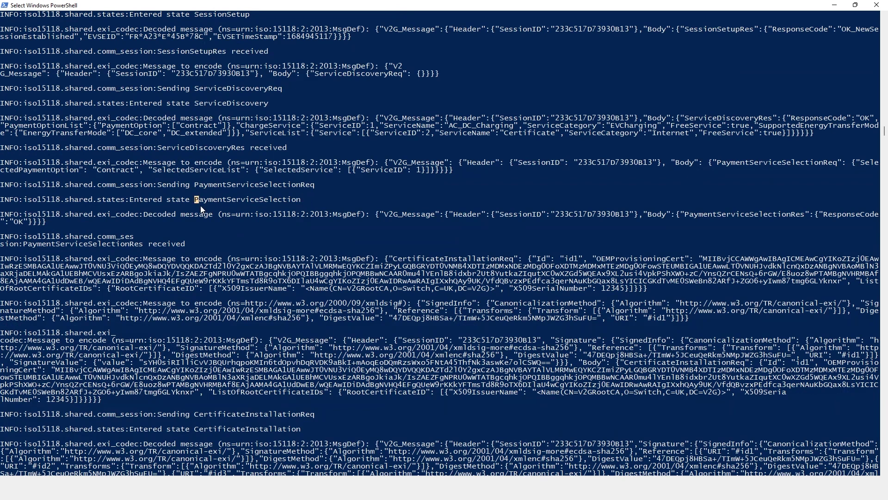
{"action": "scroll", "coordinate": [193, 234], "scroll_direction": "down", "scroll_amount": 1}
{"action": "scroll", "coordinate": [193, 233], "scroll_direction": "down", "scroll_amount": 1}
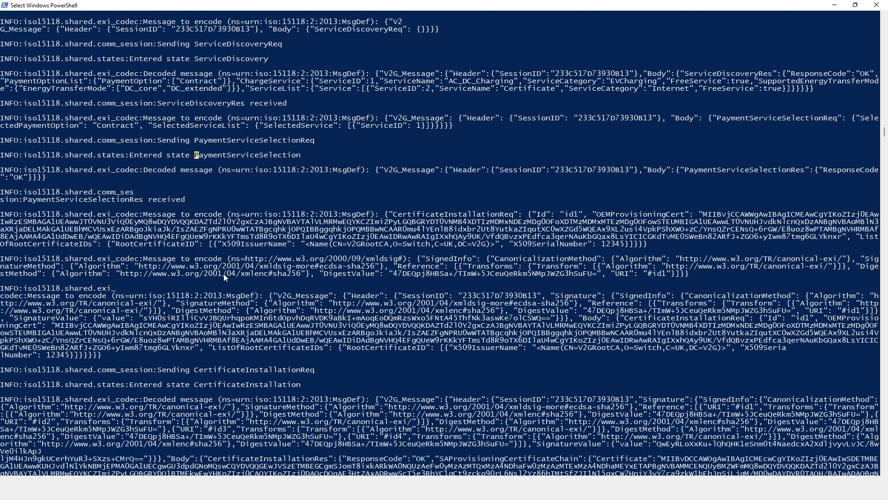
{"action": "left_click_drag", "start_coordinate": [322, 386], "coordinate": [9, 363]}
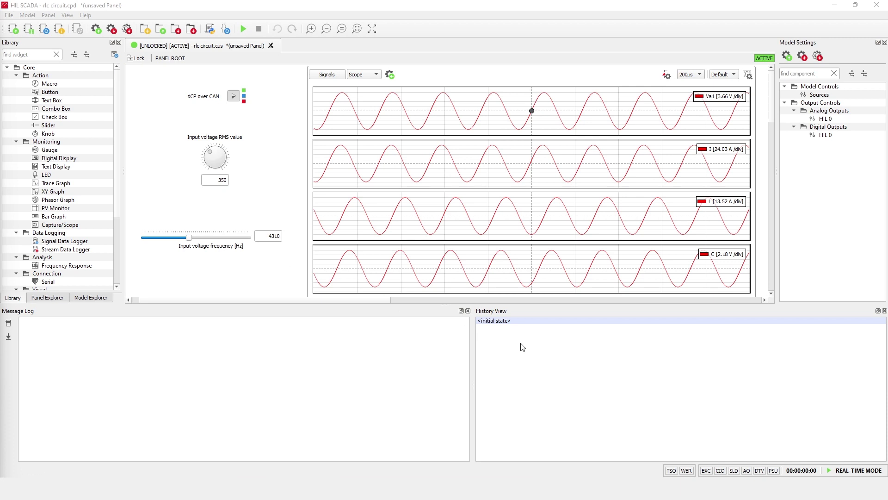
Step: Switch to the RLC filter schematic briefly, then minimize it to return to the SCADA panel
{"action": "key", "text": "alt+Tab"}
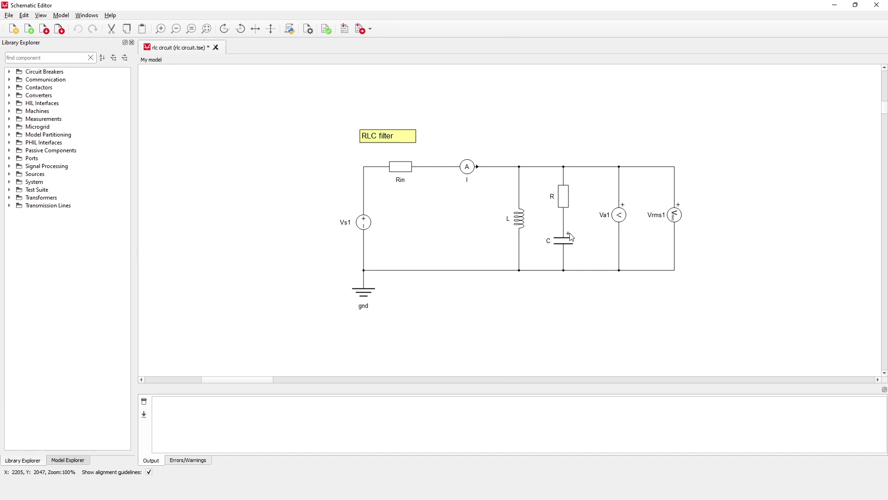
{"action": "left_click", "coordinate": [835, 5]}
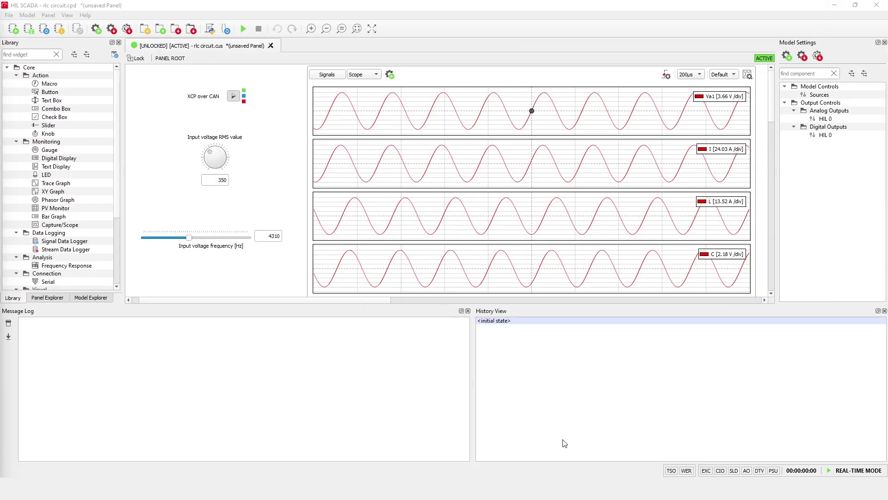
Step: In xcp_script.py, highlight the pyxcp (line 7) and pya21 (line 11) imports, then minimize Notepad++
{"action": "left_click", "coordinate": [601, 488]}
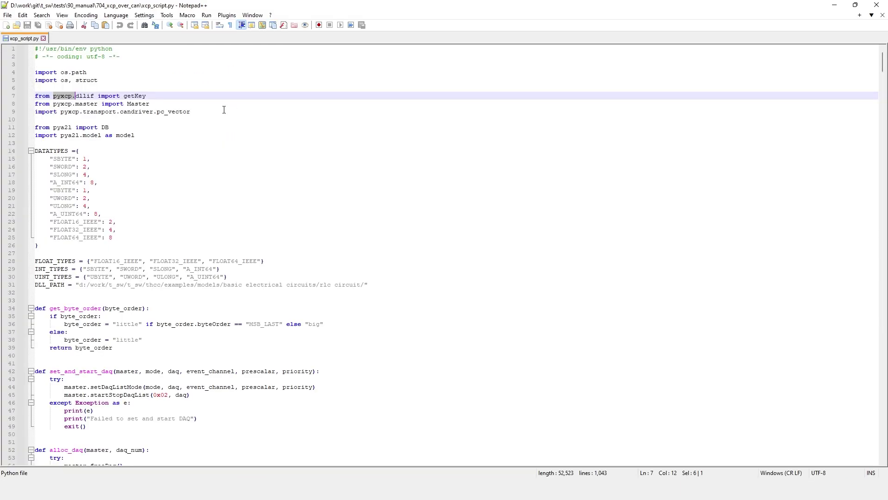
{"action": "left_click", "coordinate": [66, 83]}
{"action": "left_click_drag", "start_coordinate": [52, 97], "coordinate": [74, 100]}
{"action": "left_click", "coordinate": [74, 98]}
{"action": "left_click_drag", "start_coordinate": [52, 128], "coordinate": [75, 127]}
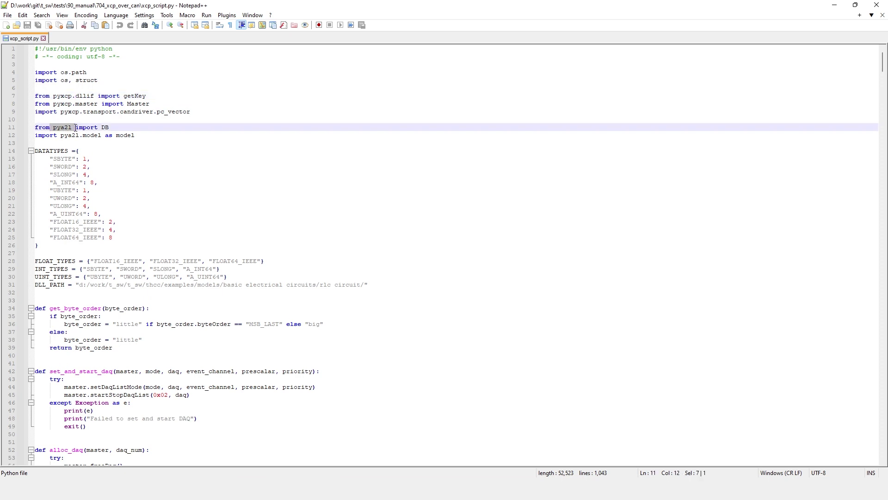
{"action": "left_click", "coordinate": [320, 184]}
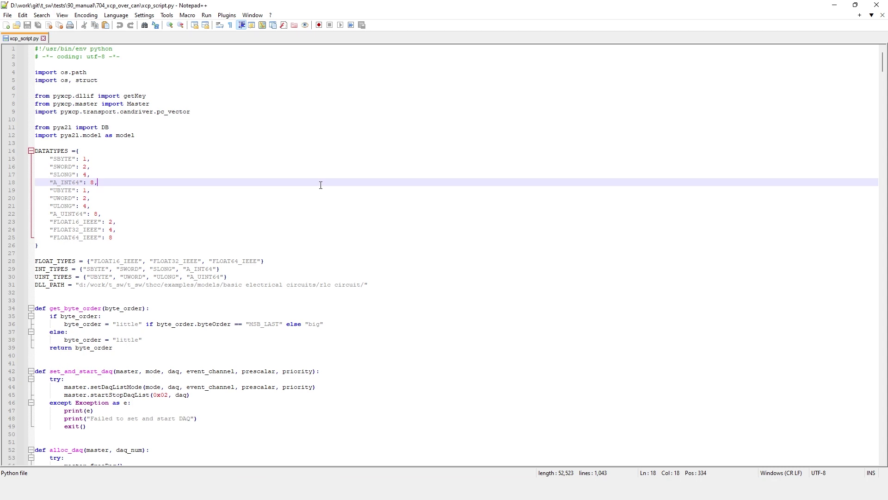
{"action": "left_click", "coordinate": [837, 7]}
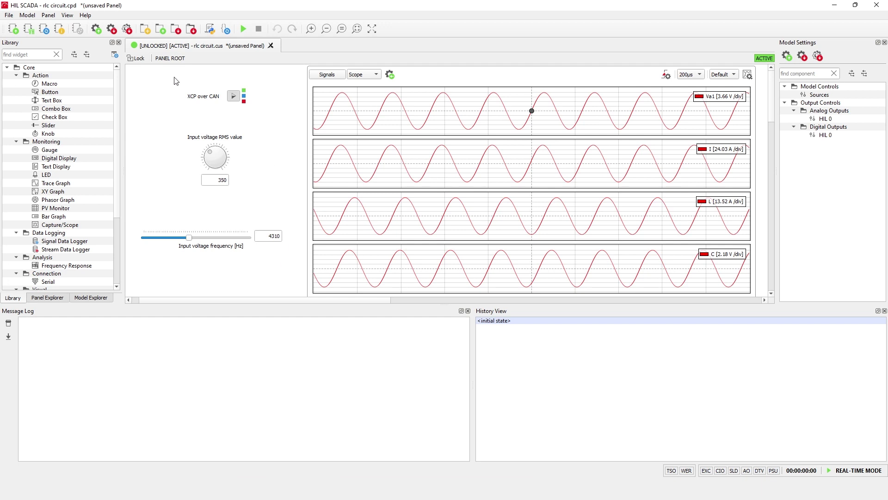
Step: Open the XCP over CAN macro's On Click code in a maximized Code Editor without API Wizard
{"action": "left_click_drag", "start_coordinate": [156, 74], "coordinate": [279, 115]}
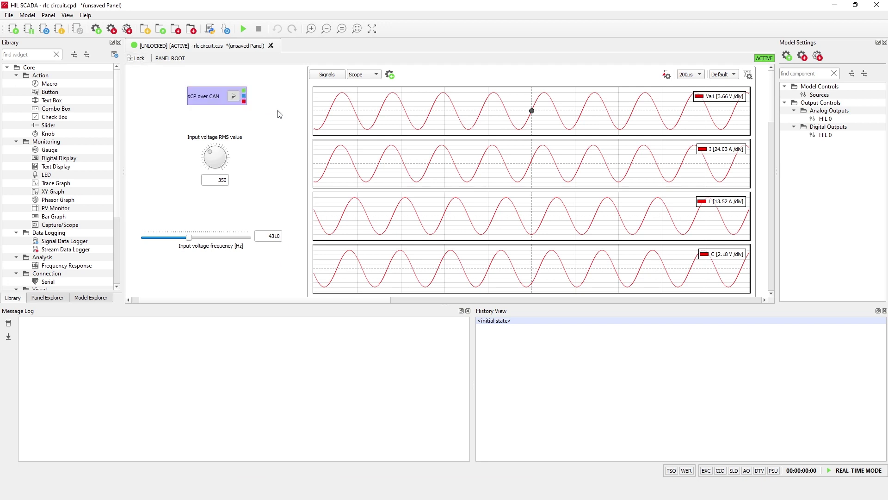
{"action": "double_click", "coordinate": [220, 96]}
{"action": "left_click", "coordinate": [331, 250]}
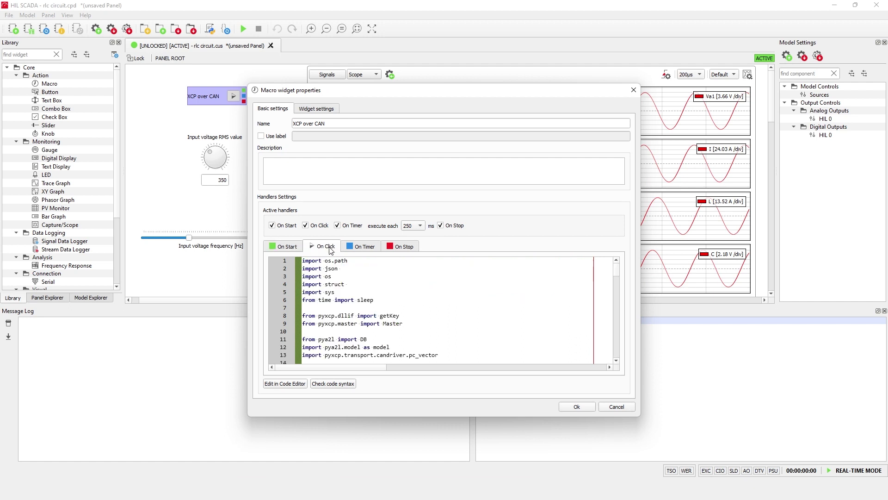
{"action": "left_click", "coordinate": [292, 384]}
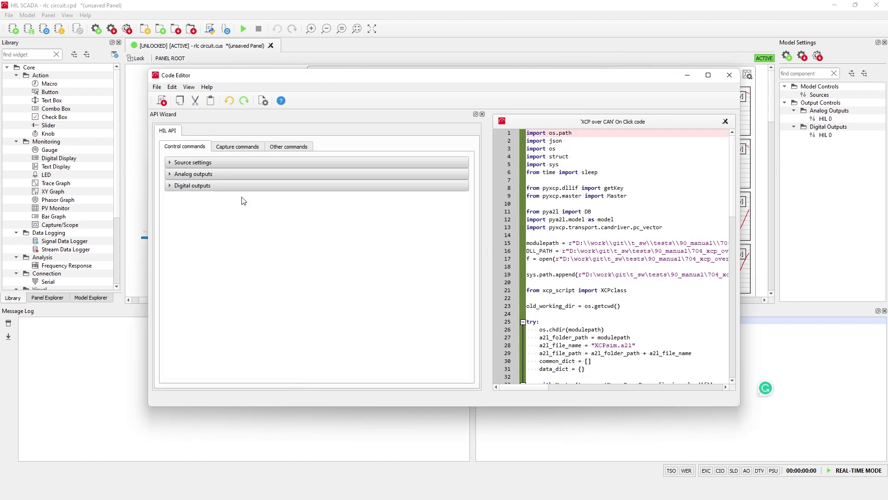
{"action": "left_click", "coordinate": [482, 114]}
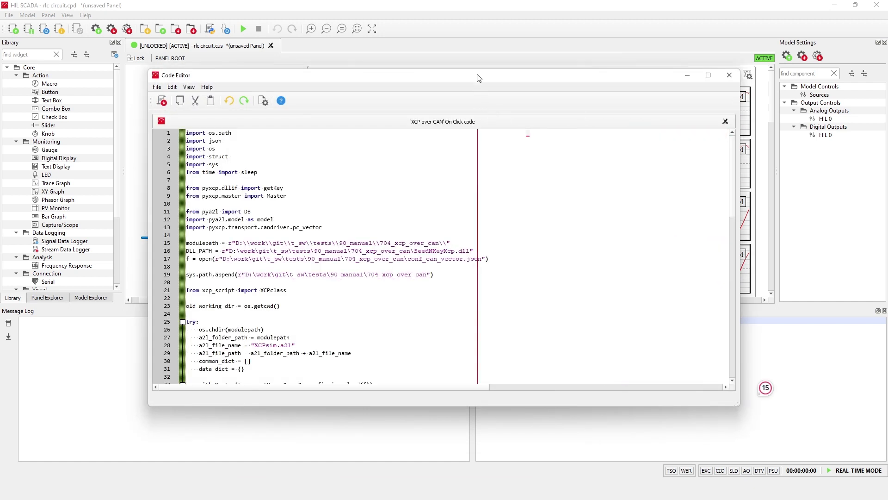
{"action": "double_click", "coordinate": [479, 77]}
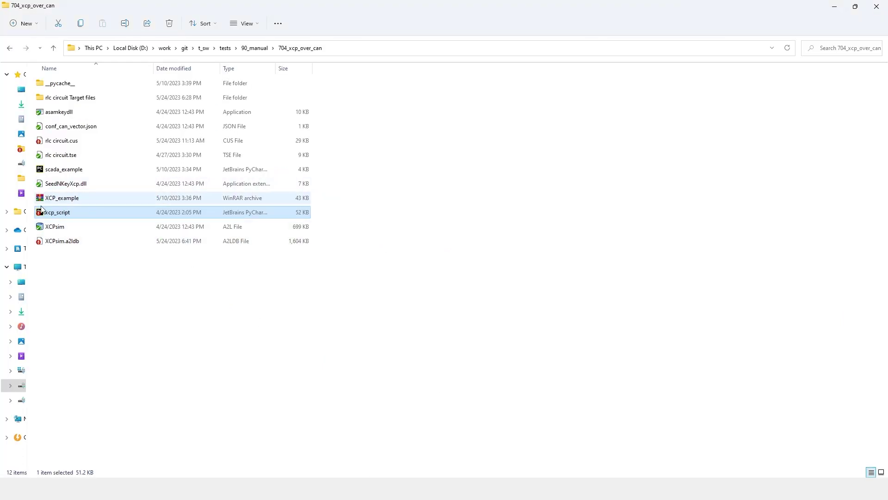
Step: Point out xcp_script in the 704_xcp_over_can folder, then return to the Code Editor
{"action": "left_click", "coordinate": [55, 213]}
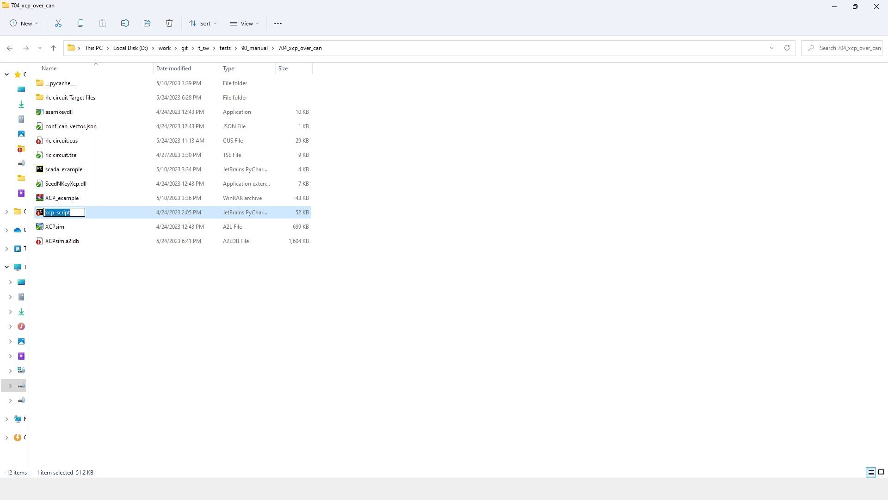
{"action": "left_click", "coordinate": [586, 430]}
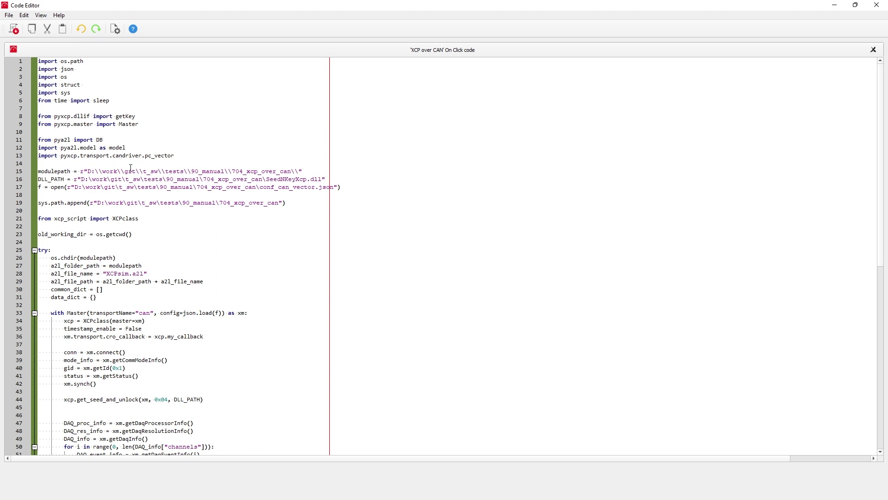
{"action": "left_click", "coordinate": [53, 179]}
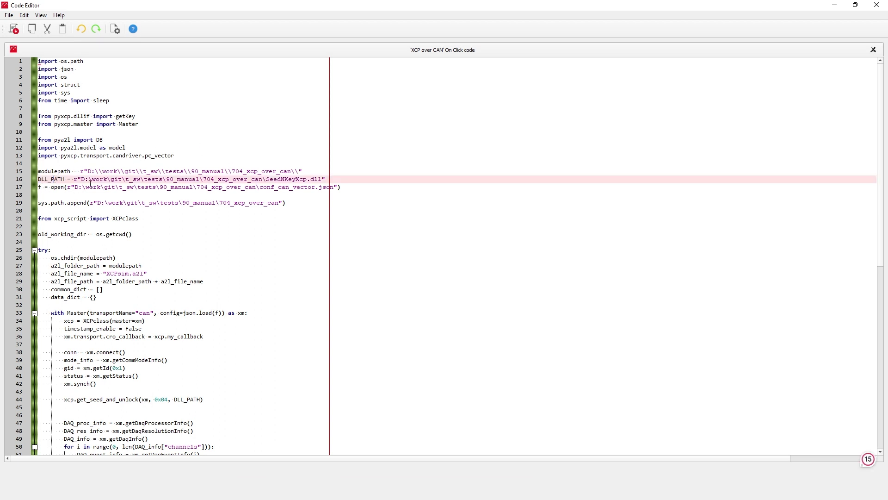
{"action": "left_click_drag", "start_coordinate": [266, 180], "coordinate": [340, 190]}
{"action": "key", "text": "Right"}
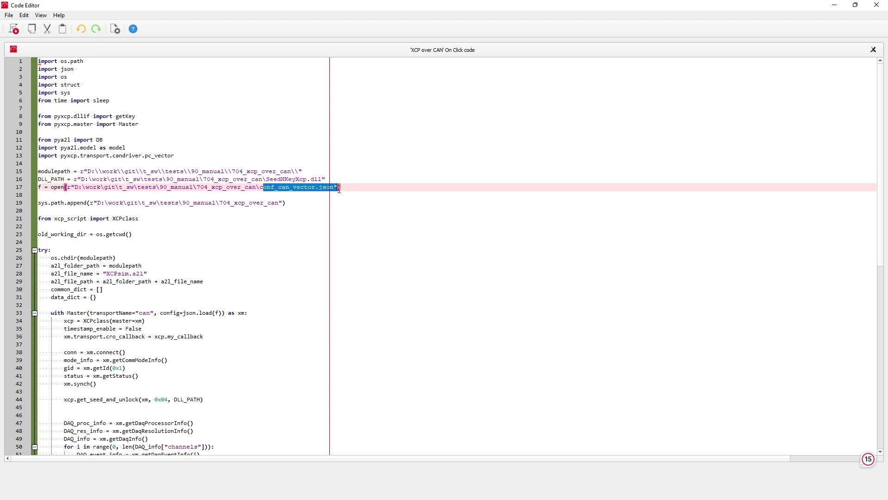
{"action": "left_click", "coordinate": [356, 190]}
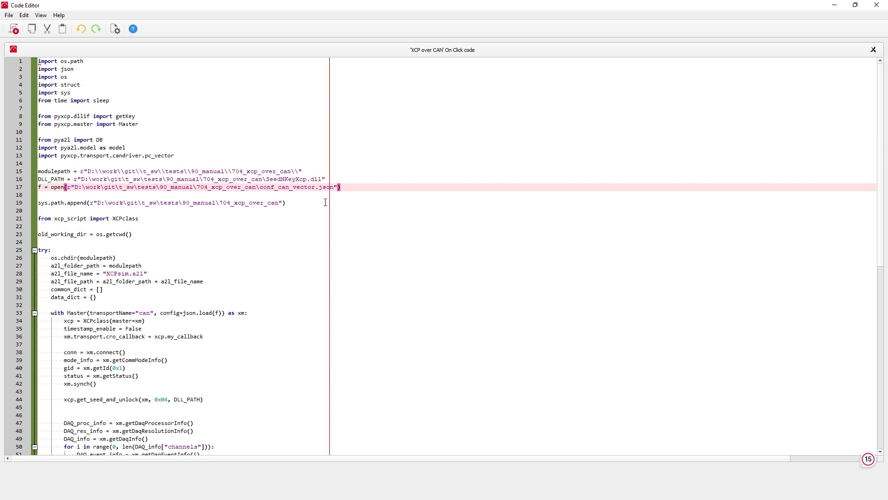
{"action": "left_click", "coordinate": [302, 203]}
{"action": "left_click_drag", "start_coordinate": [302, 203], "coordinate": [31, 204]}
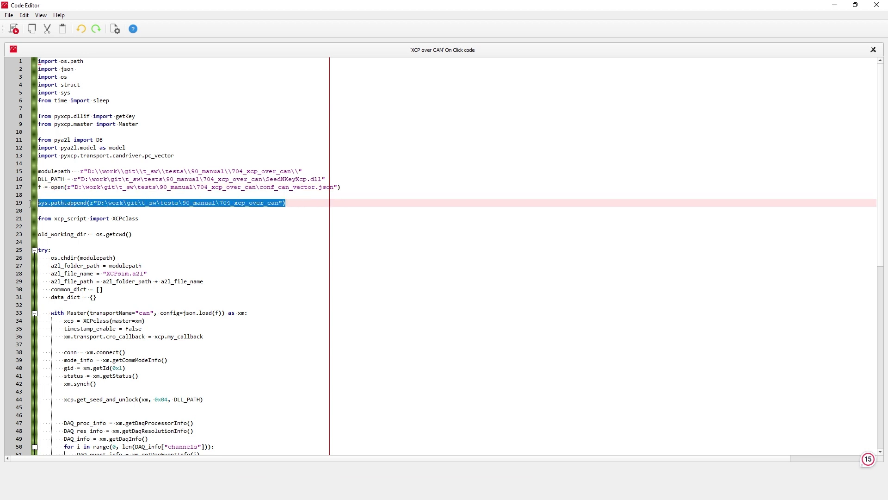
{"action": "left_click", "coordinate": [200, 209]}
{"action": "scroll", "coordinate": [248, 231], "scroll_direction": "down", "scroll_amount": 6}
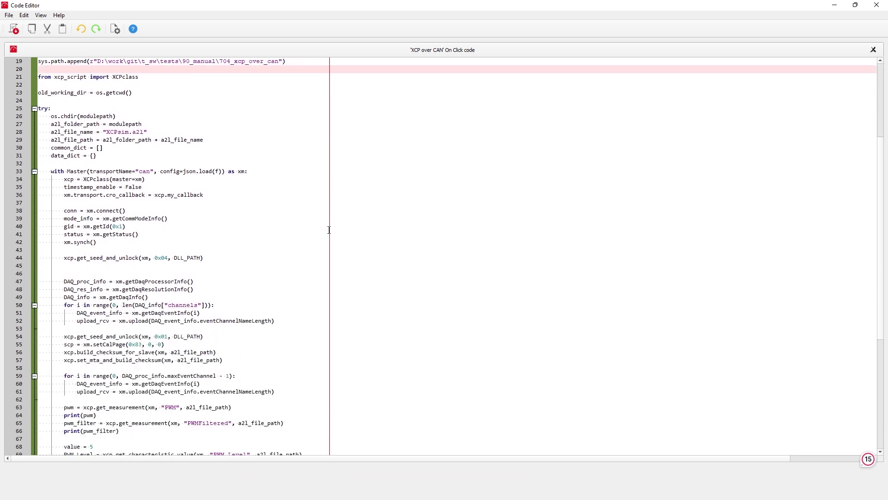
{"action": "scroll", "coordinate": [329, 230], "scroll_direction": "down", "scroll_amount": 2}
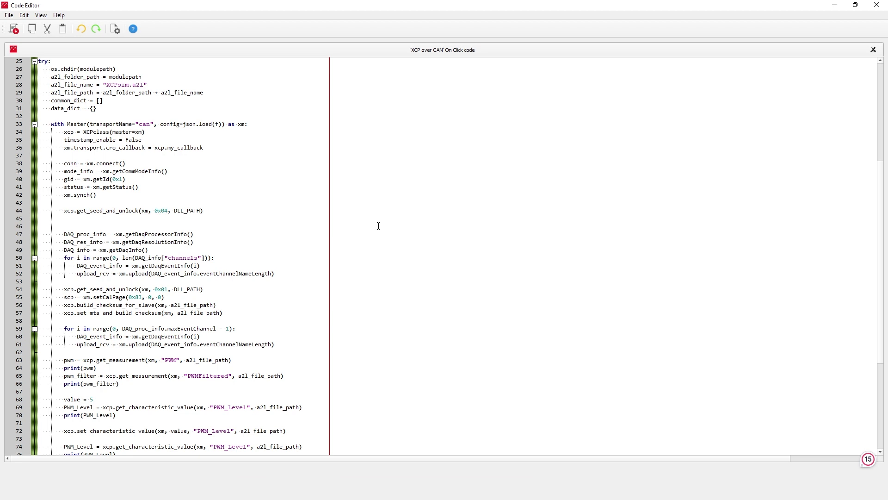
{"action": "double_click", "coordinate": [107, 163]}
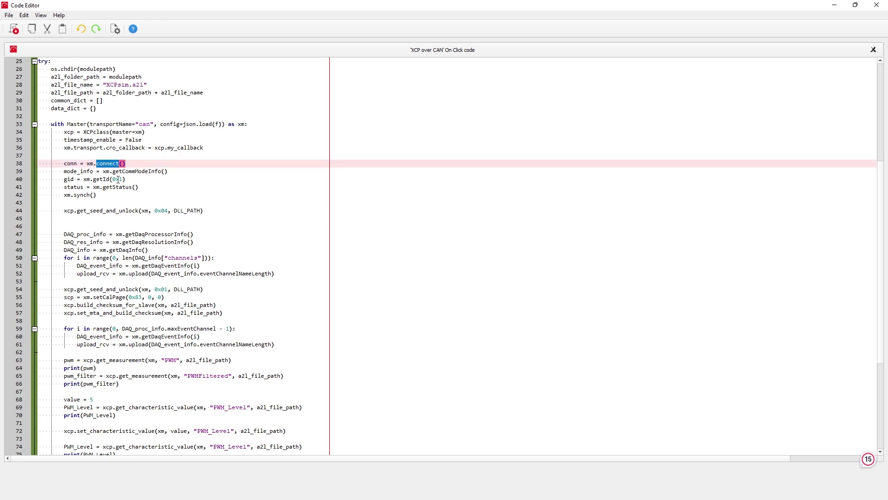
{"action": "left_click", "coordinate": [137, 211]}
{"action": "left_click", "coordinate": [148, 273]}
{"action": "double_click", "coordinate": [169, 274]}
{"action": "left_click", "coordinate": [234, 264]}
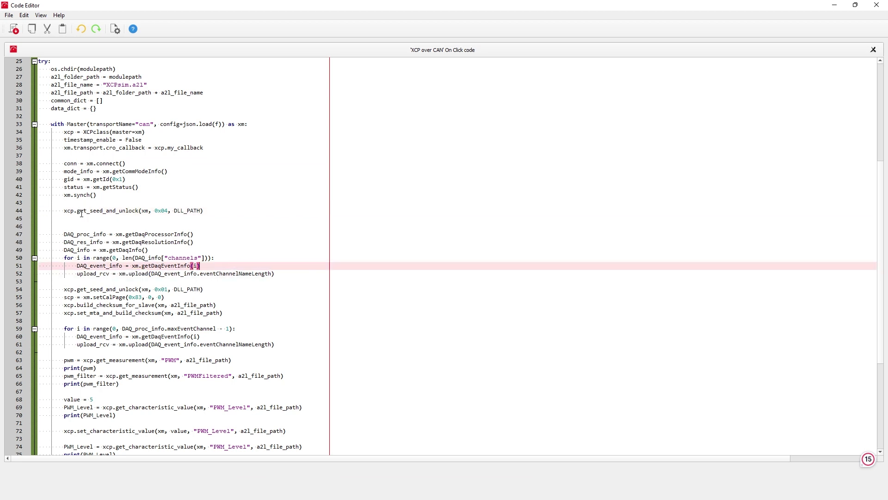
{"action": "left_click_drag", "start_coordinate": [198, 211], "coordinate": [174, 211]}
{"action": "left_click", "coordinate": [393, 475]}
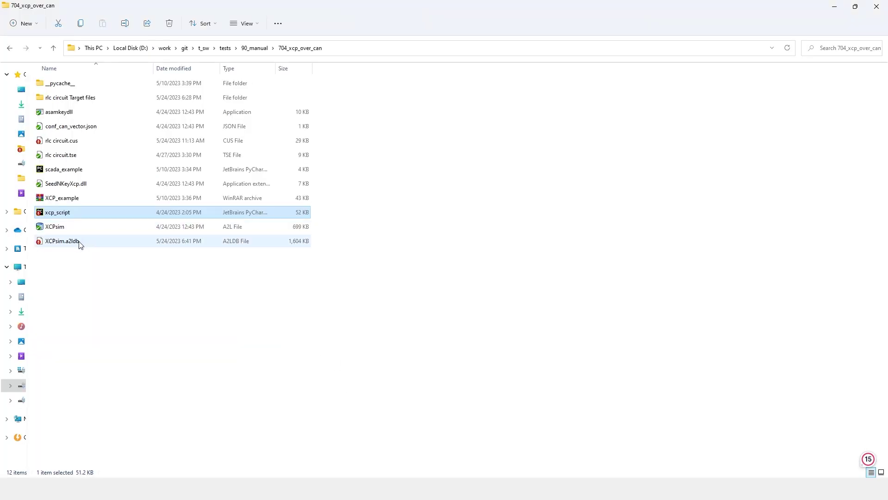
{"action": "left_click", "coordinate": [66, 183]}
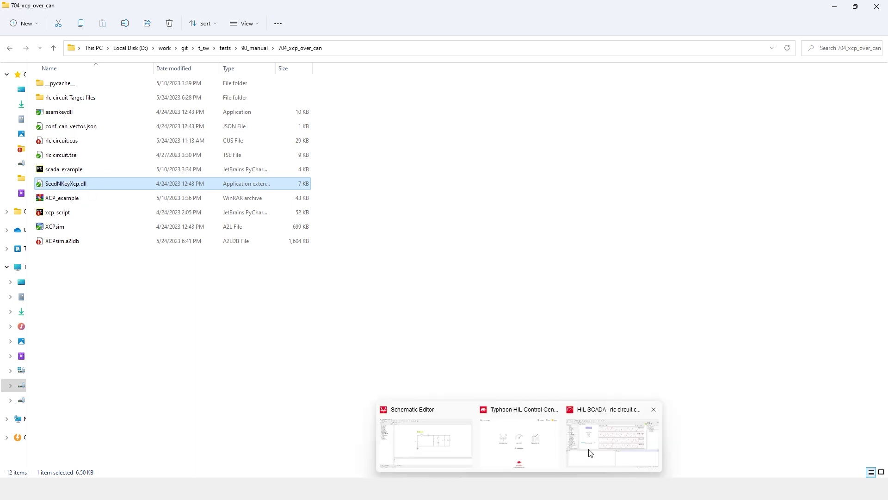
{"action": "left_click", "coordinate": [601, 447]}
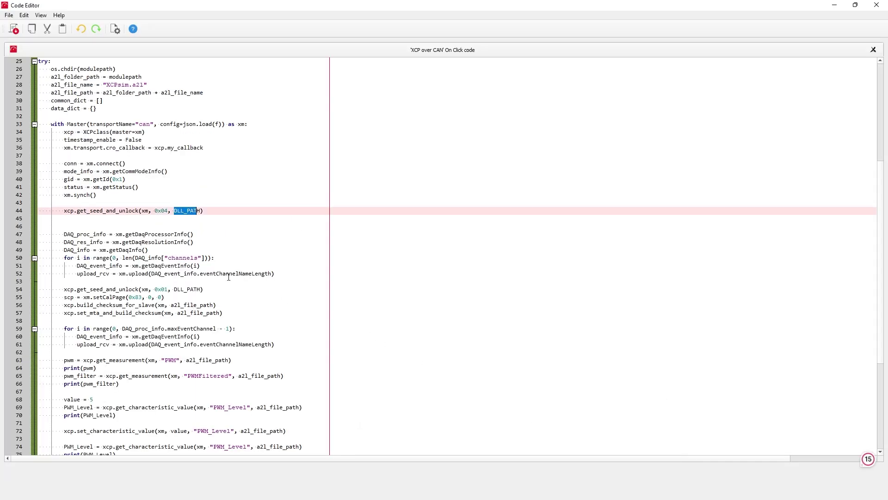
{"action": "left_click", "coordinate": [157, 236]}
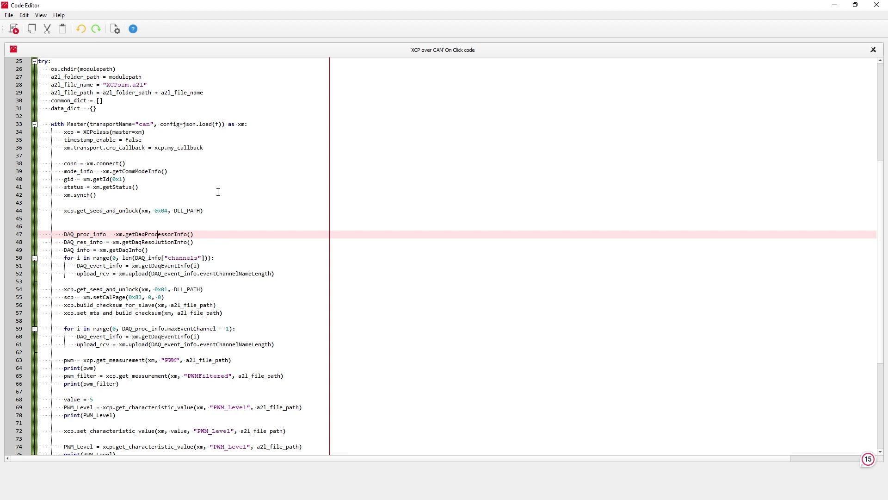
{"action": "left_click", "coordinate": [231, 212]}
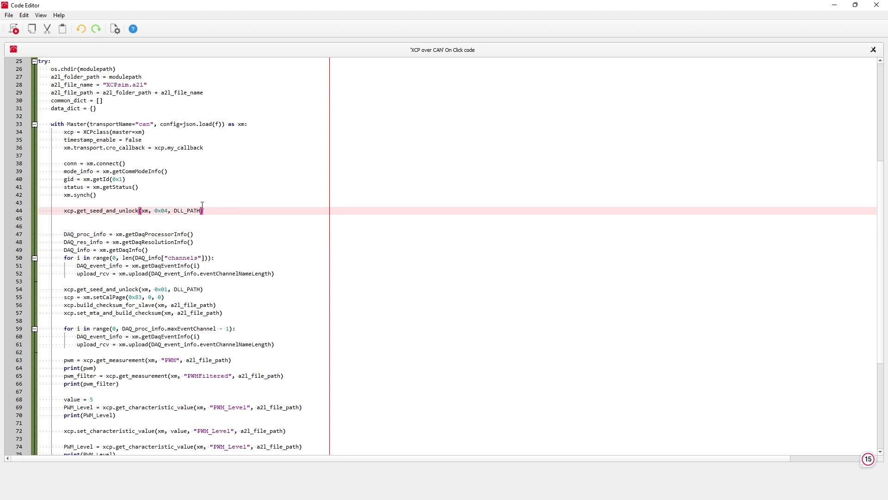
{"action": "left_click_drag", "start_coordinate": [77, 210], "coordinate": [138, 210]}
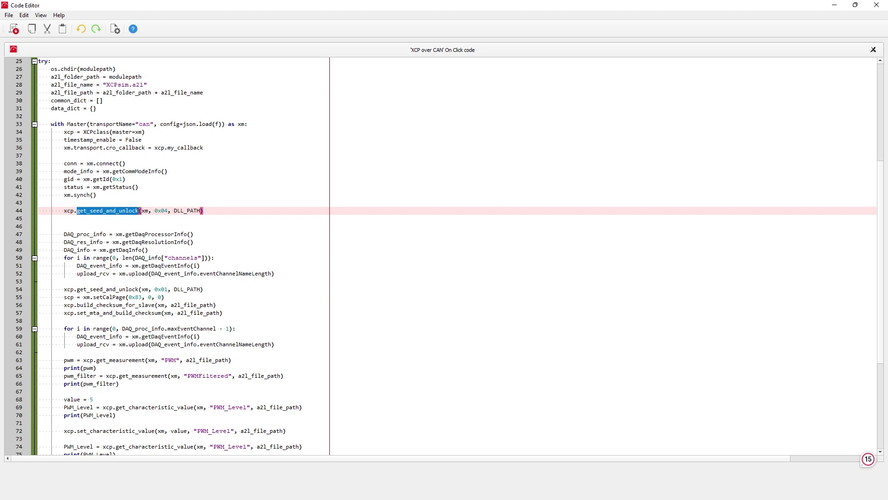
{"action": "left_click", "coordinate": [138, 211]}
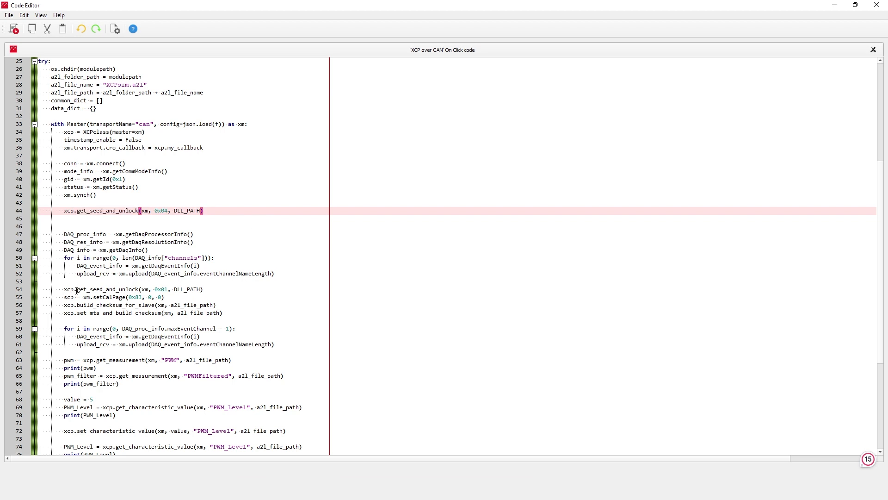
{"action": "left_click_drag", "start_coordinate": [77, 291], "coordinate": [138, 291]}
{"action": "left_click", "coordinate": [139, 290]}
{"action": "scroll", "coordinate": [291, 288], "scroll_direction": "down", "scroll_amount": 1}
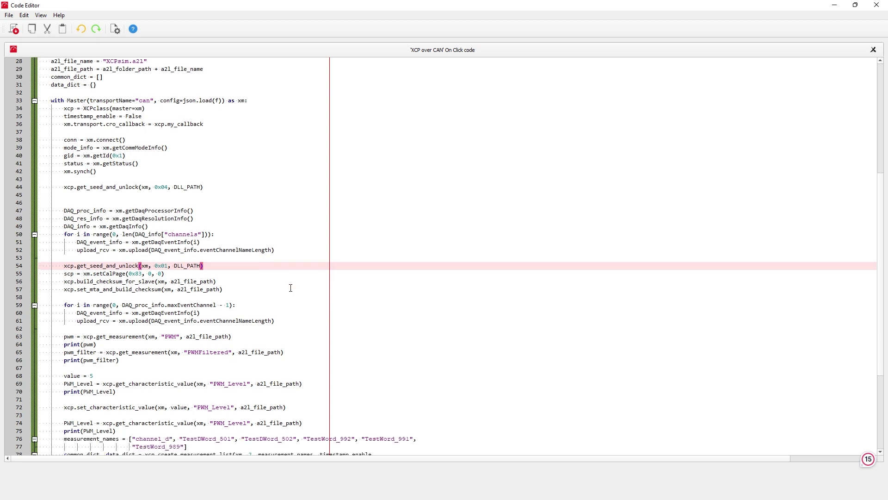
{"action": "scroll", "coordinate": [292, 285], "scroll_direction": "down", "scroll_amount": 6}
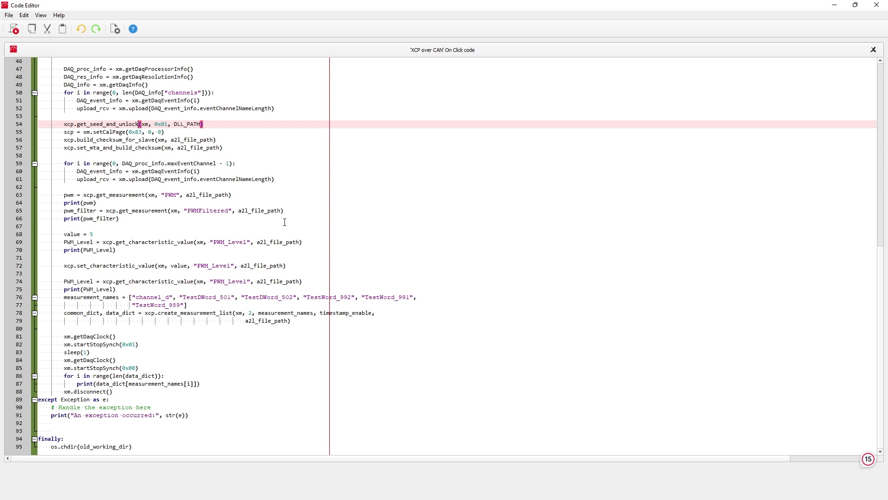
{"action": "left_click_drag", "start_coordinate": [97, 195], "coordinate": [144, 195]}
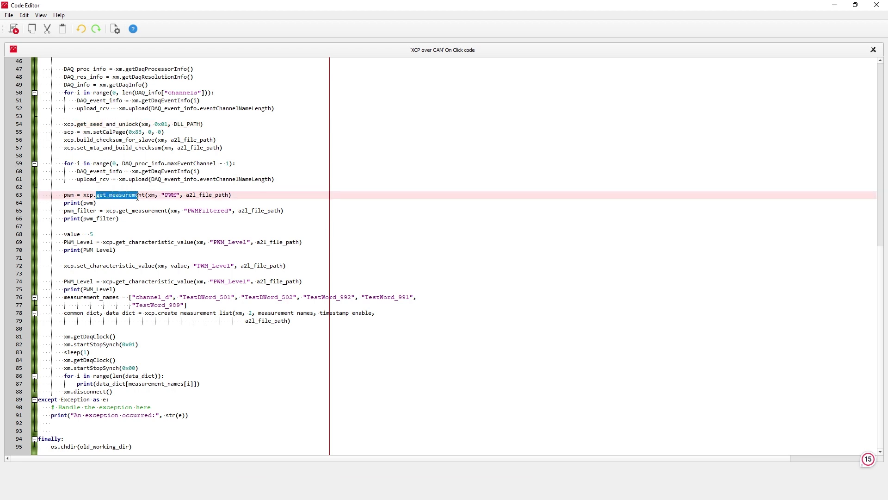
{"action": "left_click", "coordinate": [145, 195]}
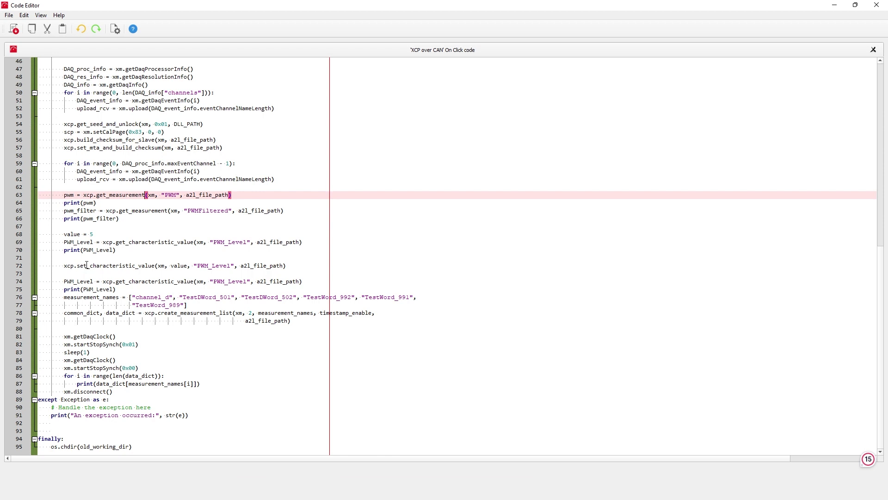
{"action": "left_click_drag", "start_coordinate": [77, 267], "coordinate": [155, 266]}
{"action": "left_click", "coordinate": [155, 266]}
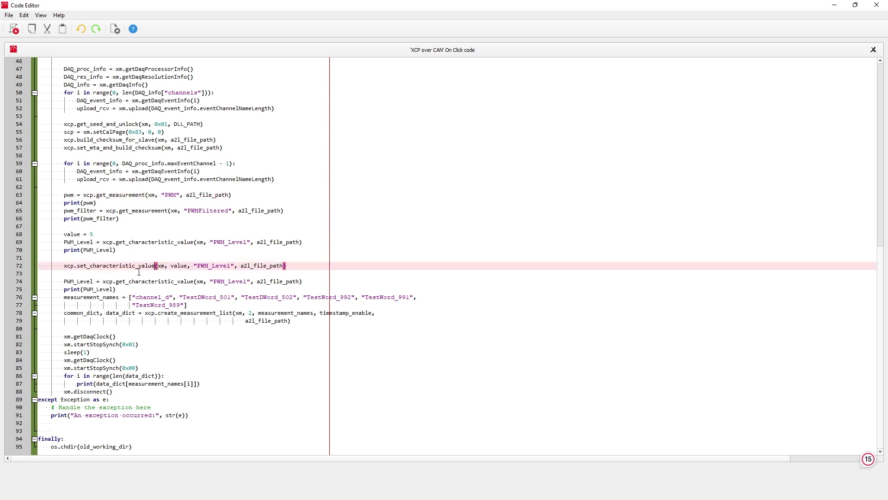
{"action": "left_click_drag", "start_coordinate": [115, 281], "coordinate": [193, 288]}
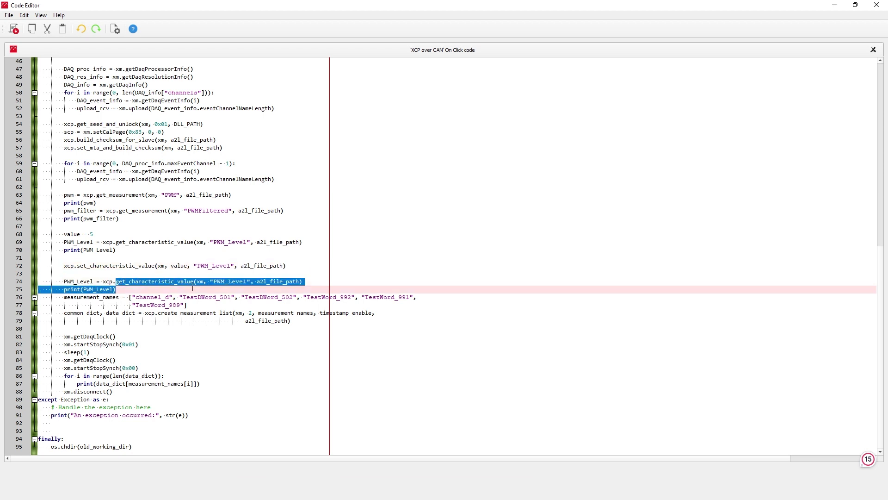
{"action": "left_click", "coordinate": [192, 280]}
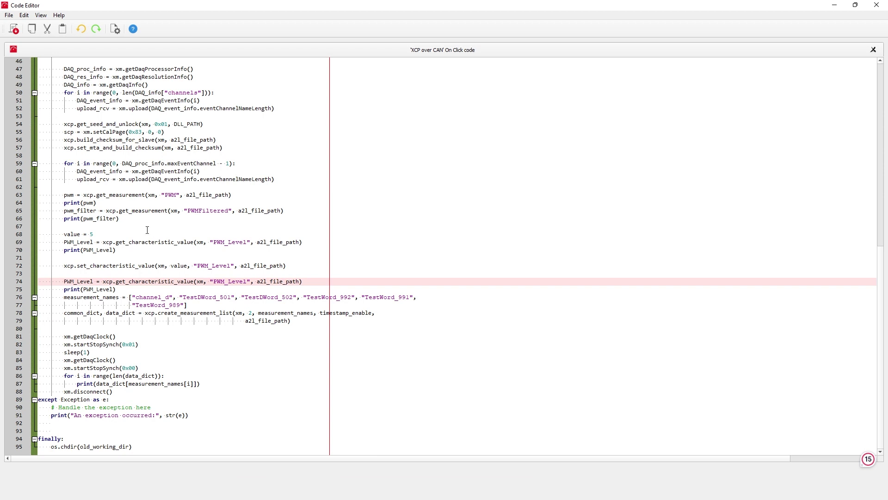
{"action": "left_click", "coordinate": [69, 169]}
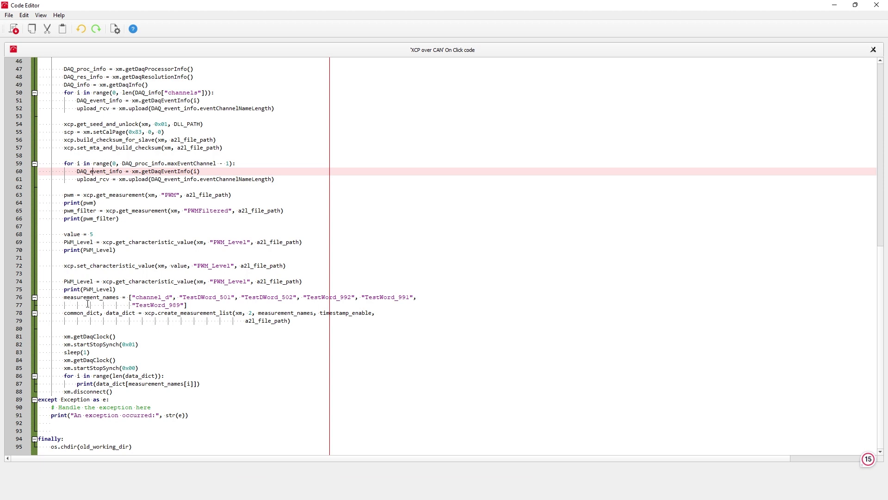
{"action": "left_click_drag", "start_coordinate": [68, 314], "coordinate": [138, 316]}
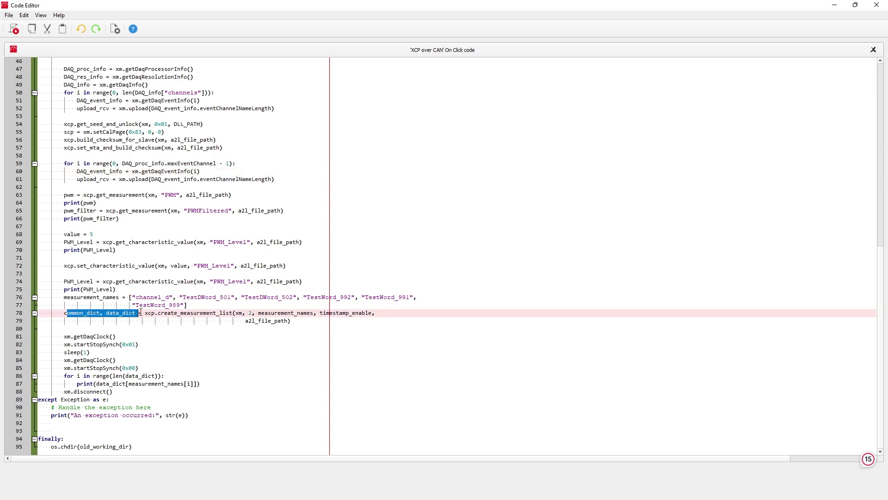
{"action": "left_click", "coordinate": [80, 315]}
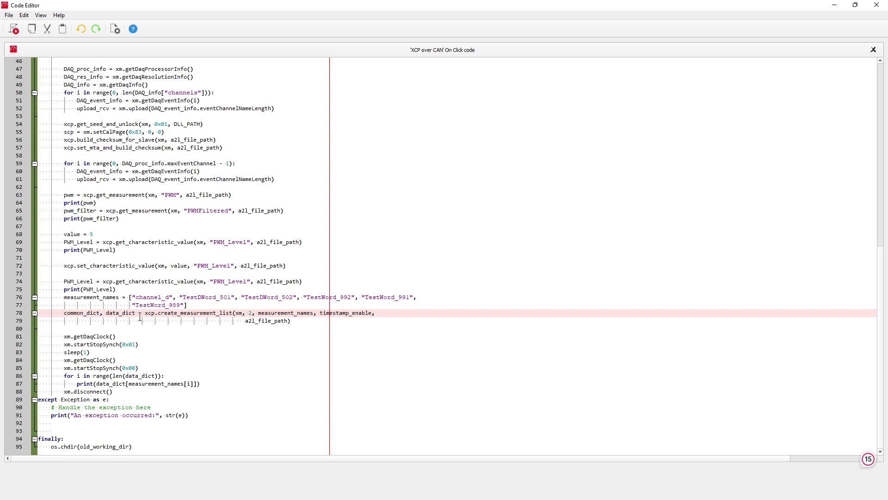
Step: Minimize the HIL SCADA code editor and bring up CANape's XCPDemo project overview
{"action": "left_click", "coordinate": [835, 5]}
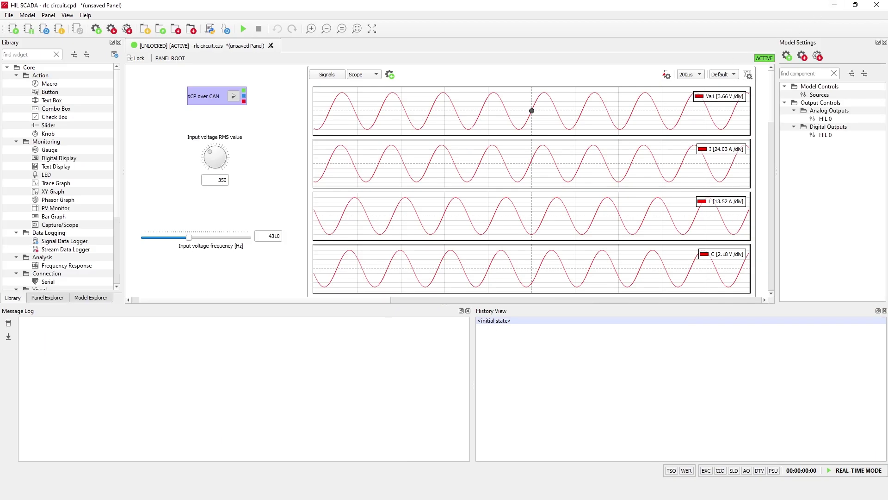
{"action": "mouse_move", "coordinate": [540, 490]}
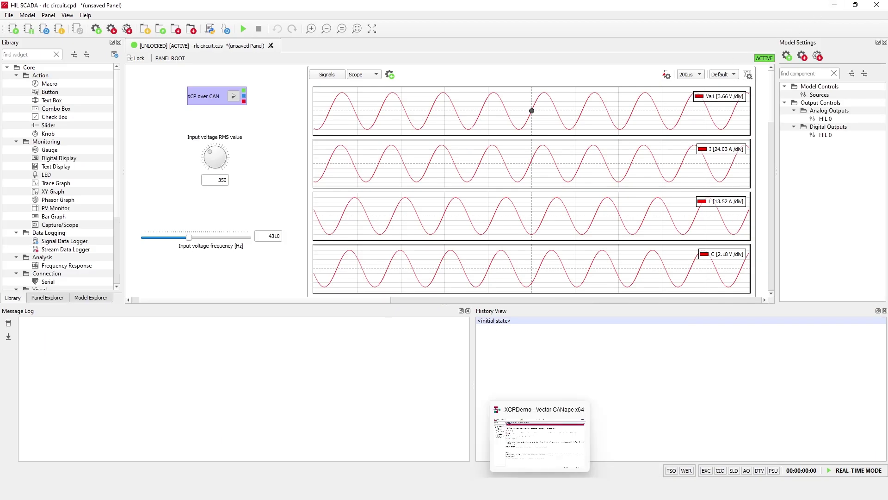
{"action": "left_click", "coordinate": [533, 448]}
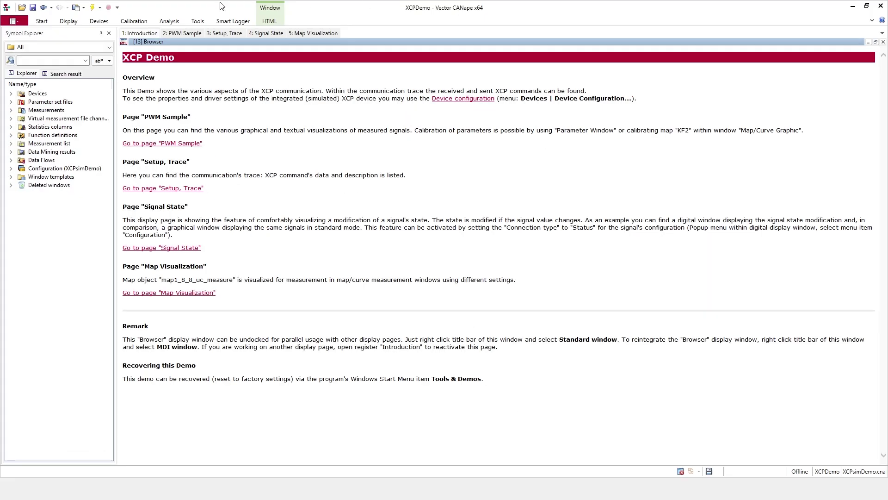
Step: Show CANape's Setup, Trace page and bring the XCPsim console forward out of select mode
{"action": "left_click", "coordinate": [220, 34]}
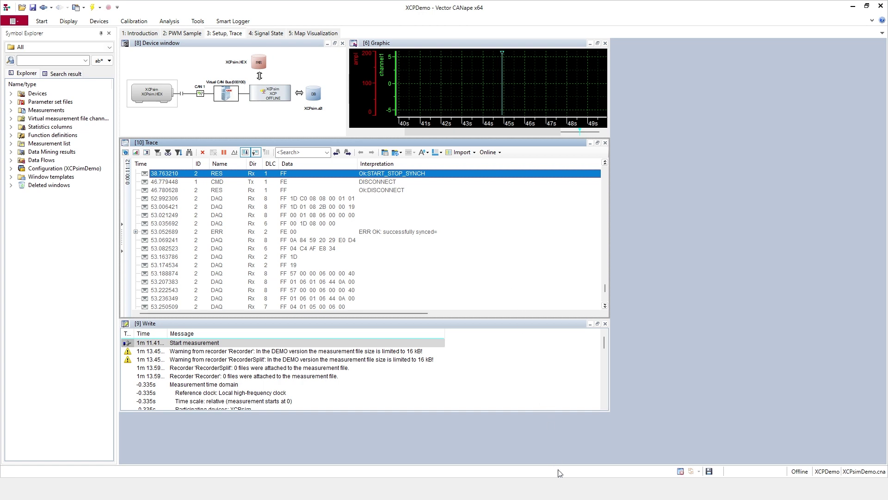
{"action": "mouse_move", "coordinate": [558, 471]}
{"action": "left_click", "coordinate": [559, 445]}
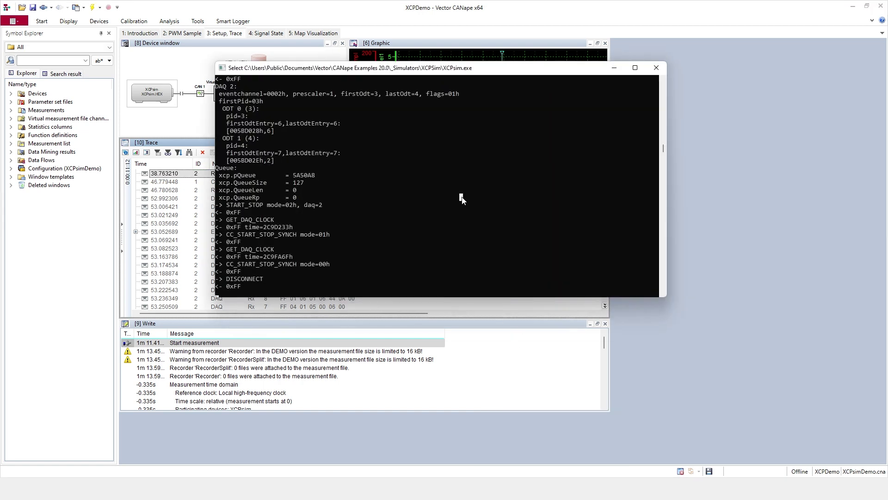
{"action": "key", "text": "Escape"}
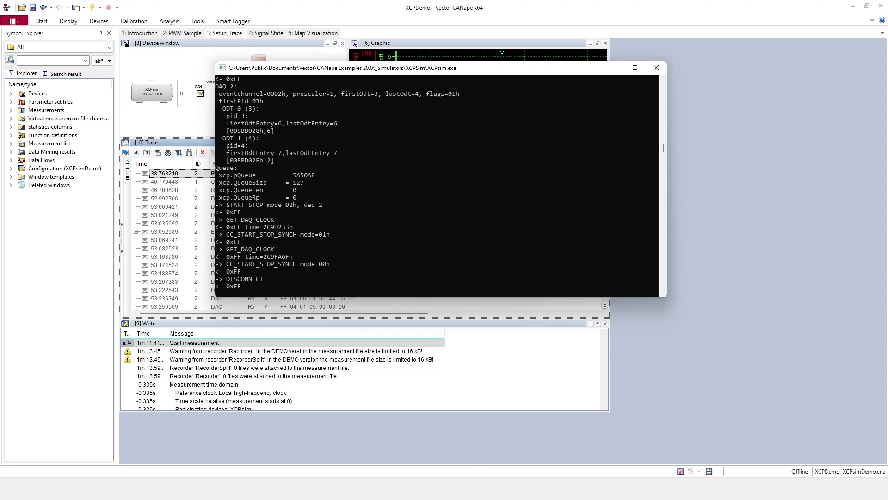
Step: Return to the rlc circuit panel in HIL SCADA and start the XCP over CAN macro
{"action": "mouse_move", "coordinate": [514, 476]}
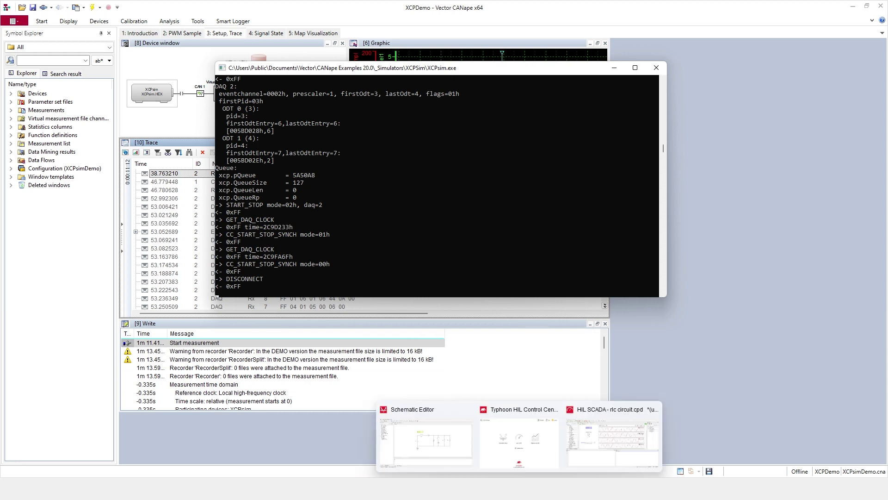
{"action": "left_click", "coordinate": [589, 437]}
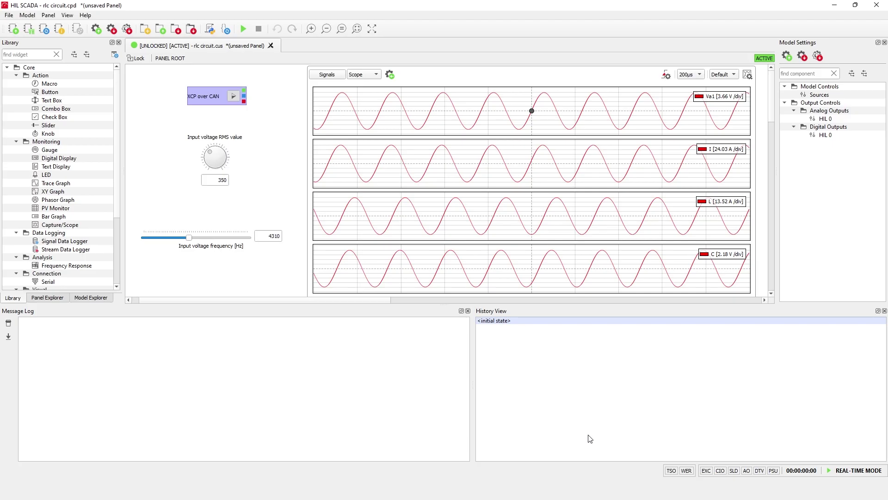
{"action": "left_click", "coordinate": [234, 96]}
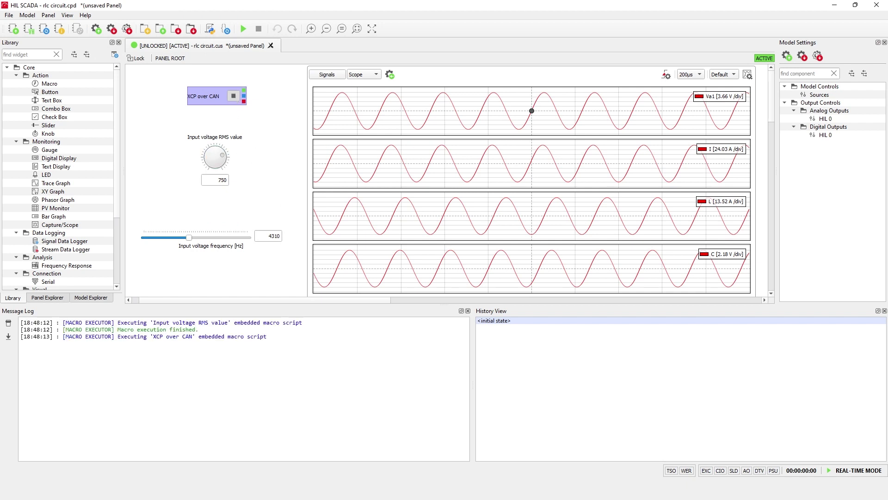